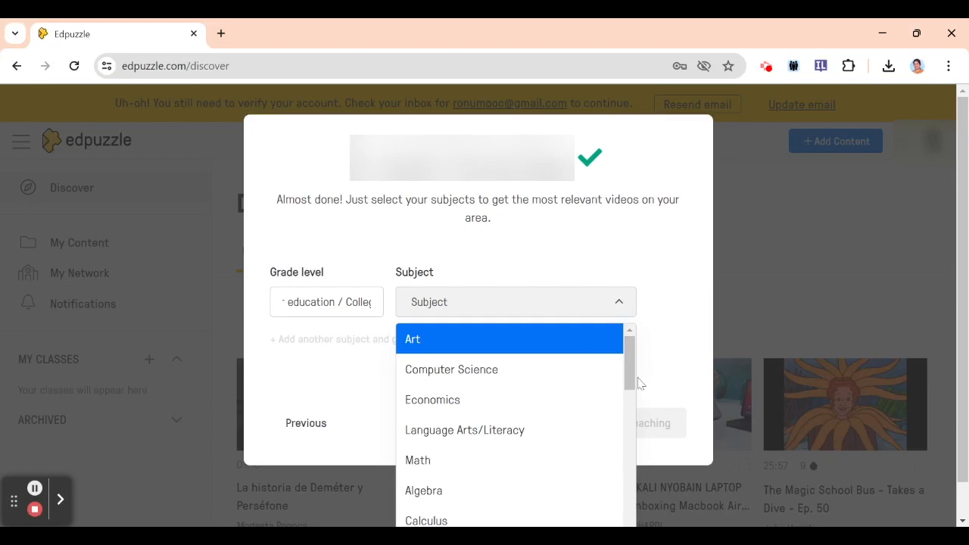
Choose Science as the subject for the teacher profile and finish the account setup
drag(635, 377, 632, 433)
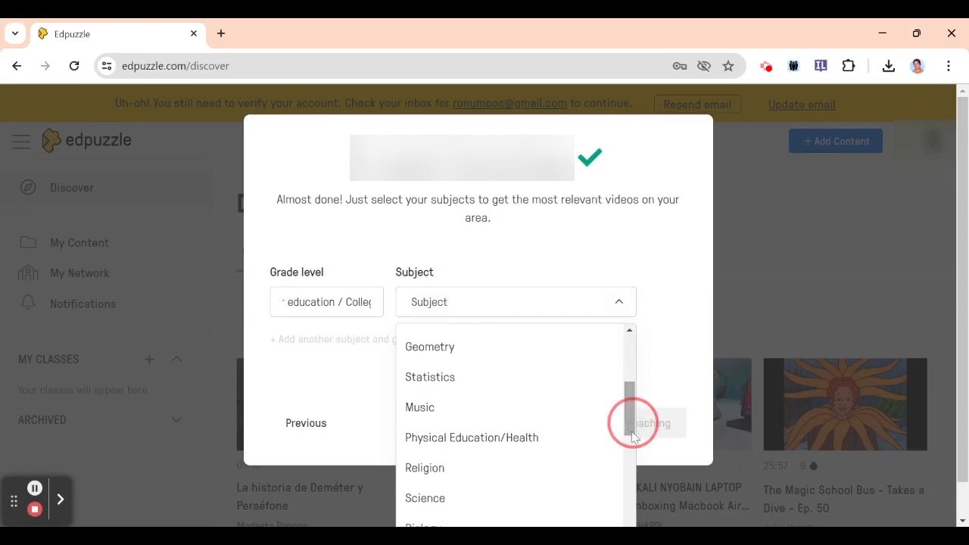
click(426, 499)
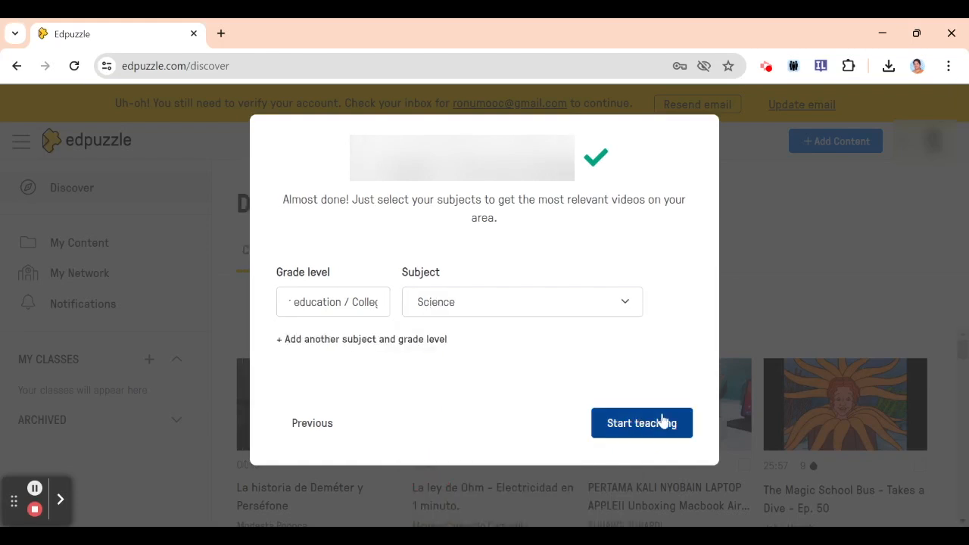
click(664, 427)
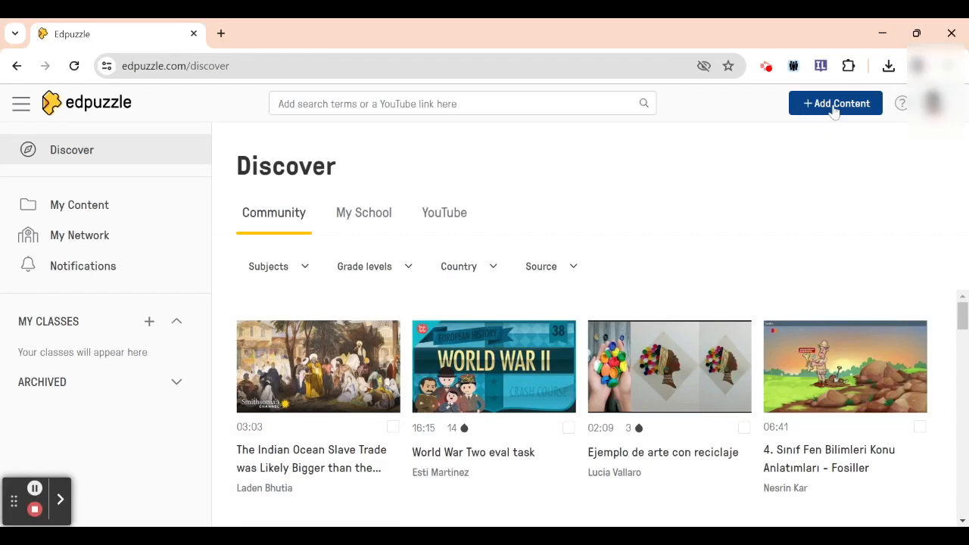
Search the video library for "separation of mixtures"
click(834, 106)
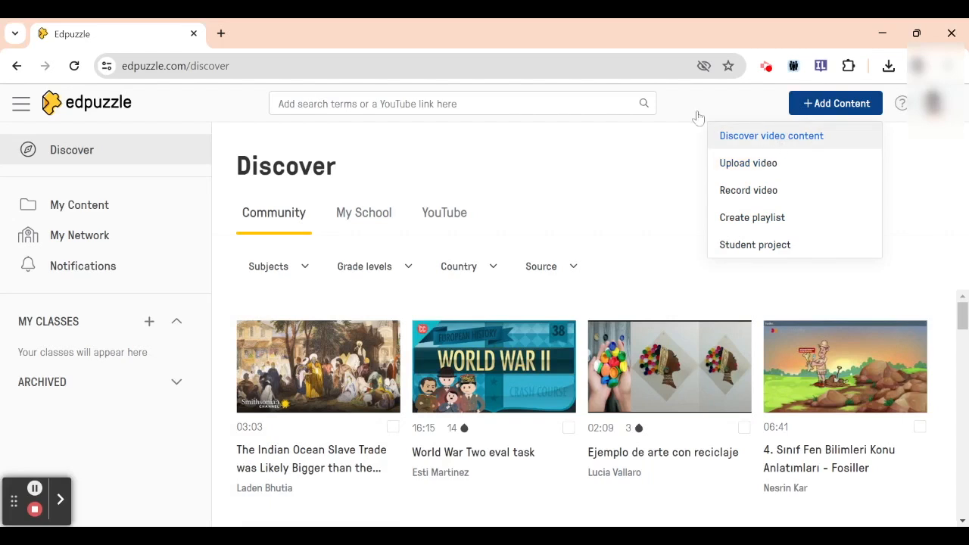
click(530, 109)
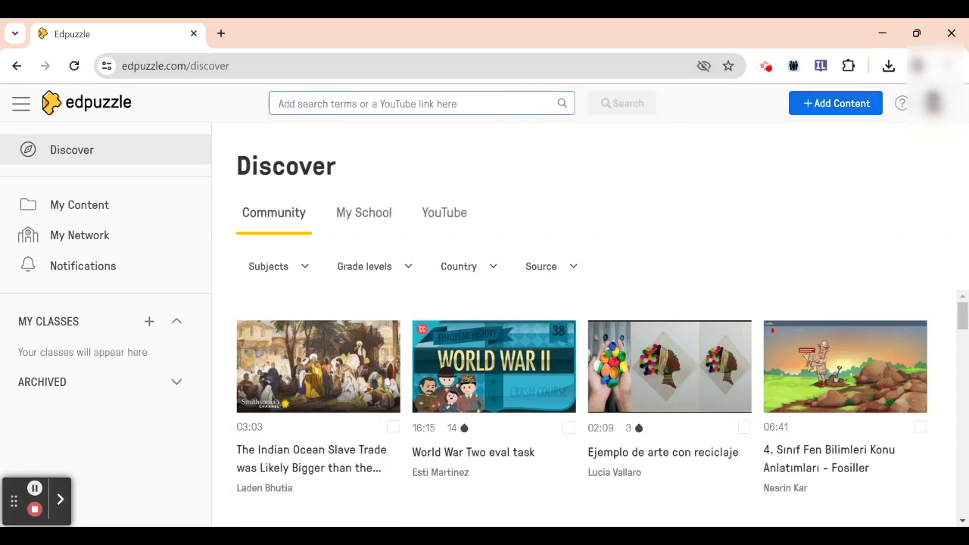
text(separation of mixtures)
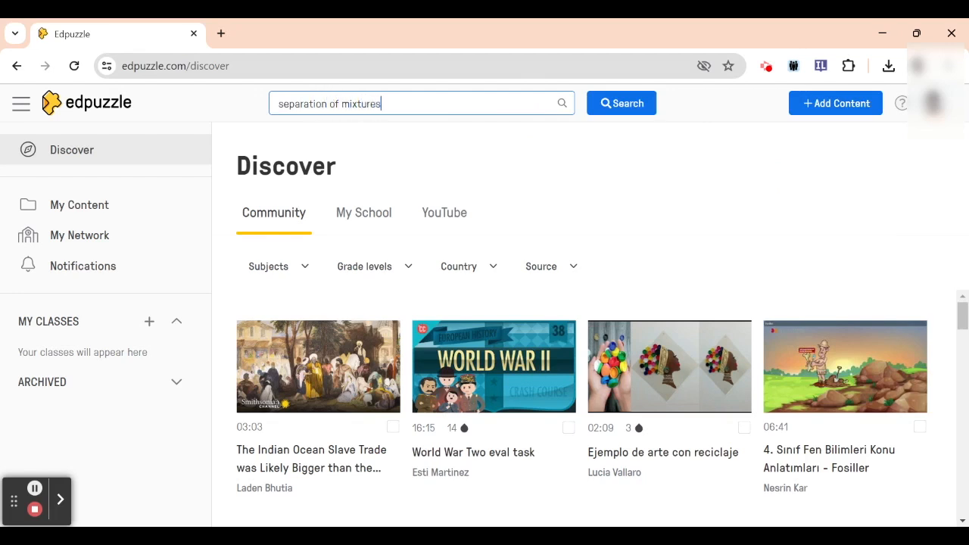
key(Return)
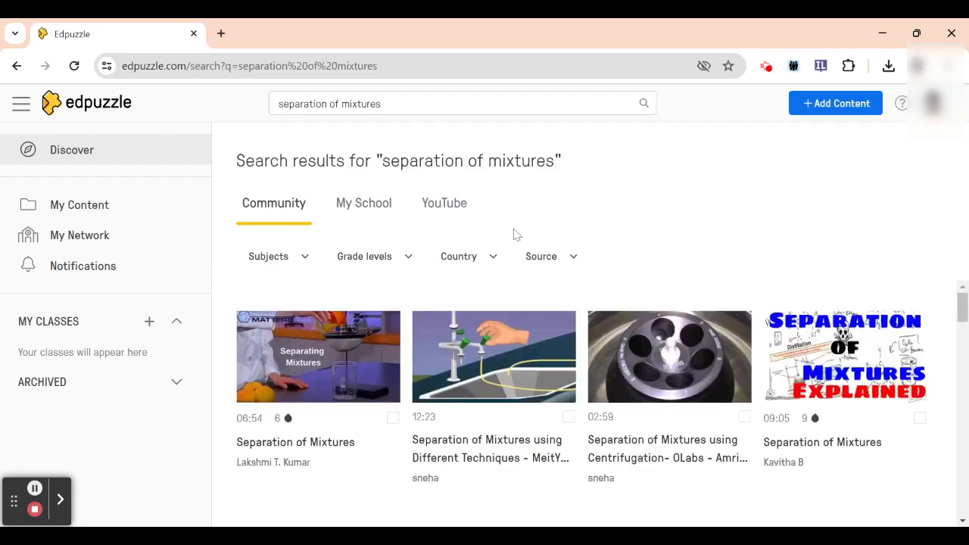
Preview the 09:05 "Separation of Mixtures" community video with its question events and return to the search results
mouse_move(963, 302)
mouse_down()
mouse_move(963, 346)
mouse_move(962, 305)
mouse_up()
click(869, 369)
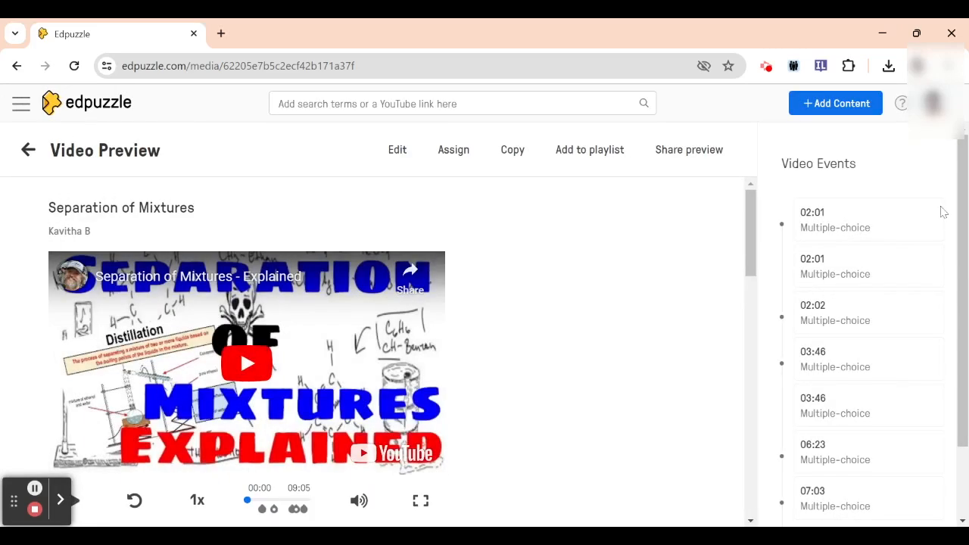
mouse_move(966, 210)
mouse_down()
mouse_move(966, 242)
mouse_move(966, 208)
mouse_up()
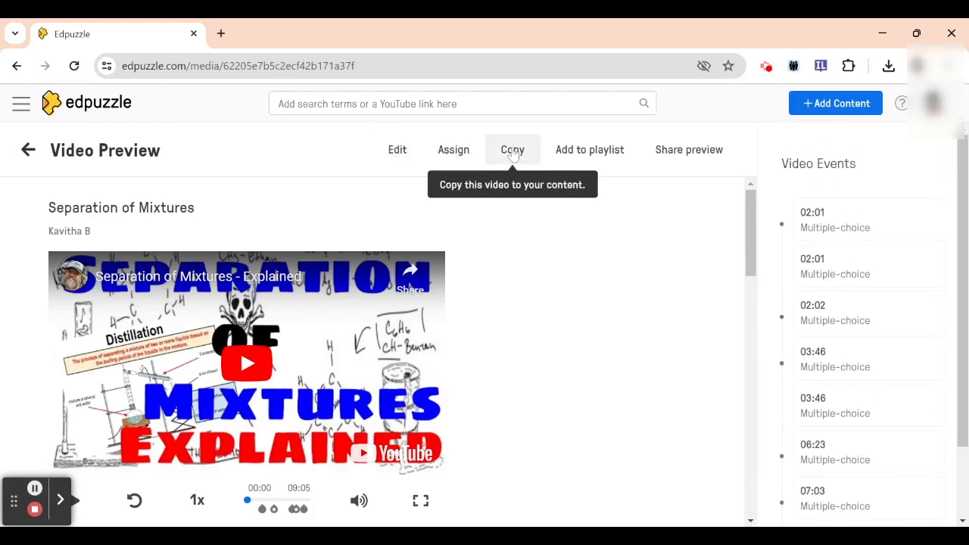
click(28, 150)
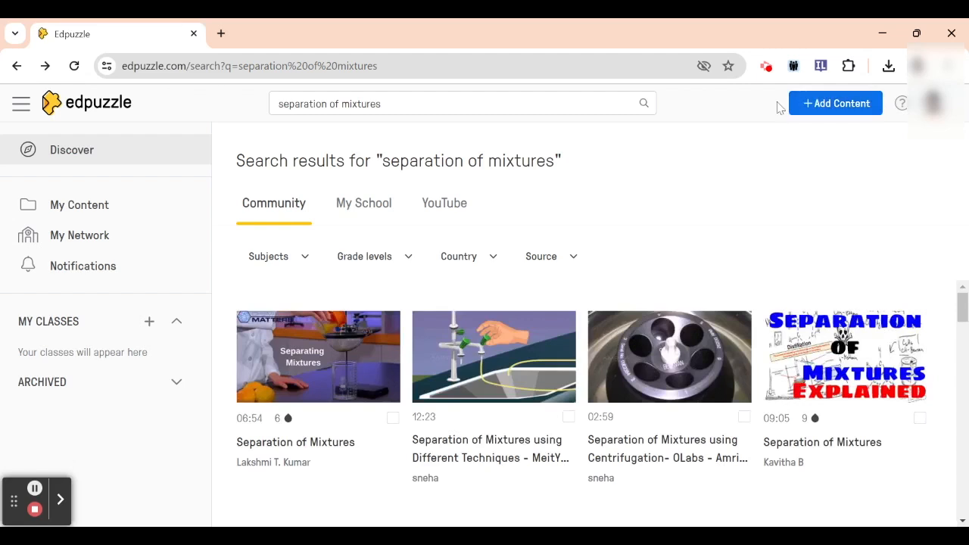
Open the page for uploading a video of one's own
click(816, 104)
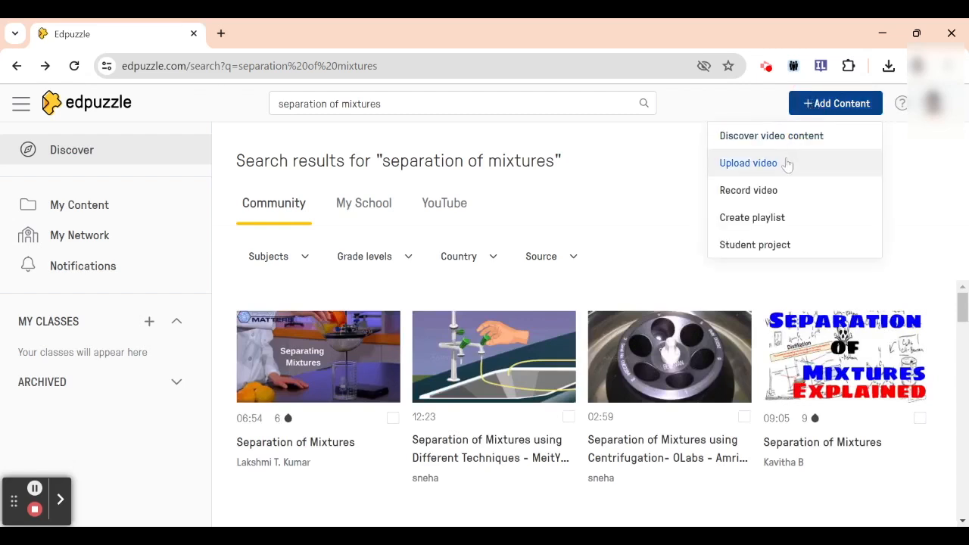
click(787, 165)
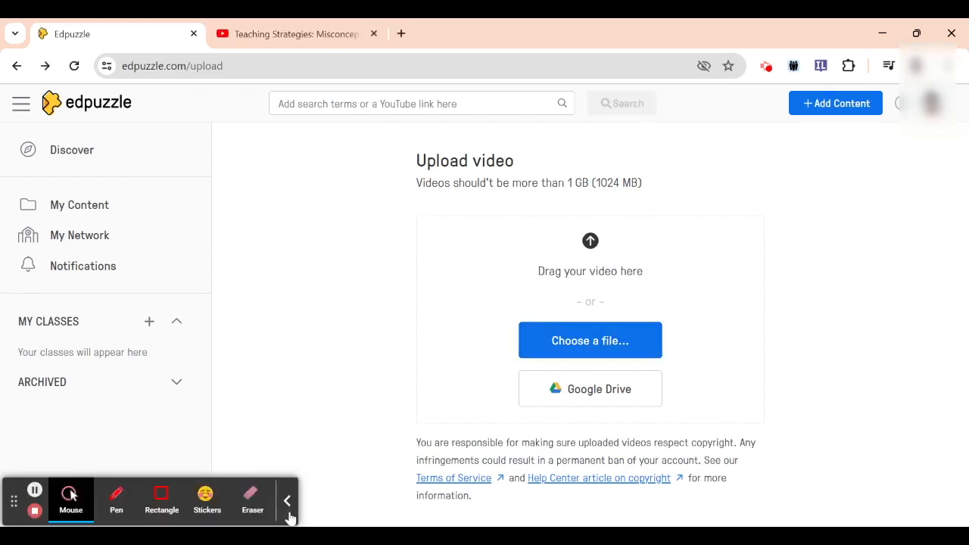
click(290, 509)
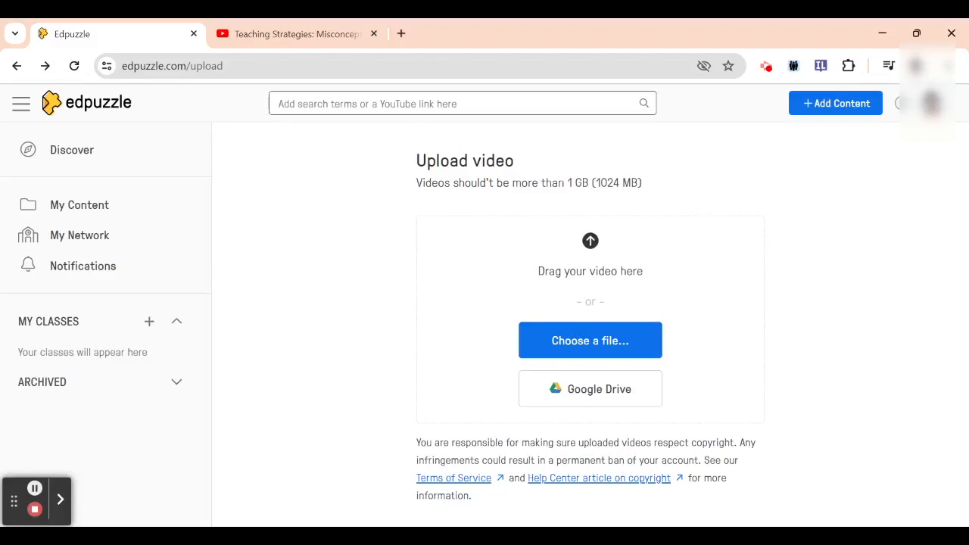
Copy the link of the YouTube video "Teaching Strategies: Misconceptions" and load it into Edpuzzle for editing
click(321, 36)
click(339, 70)
key(ctrl+c)
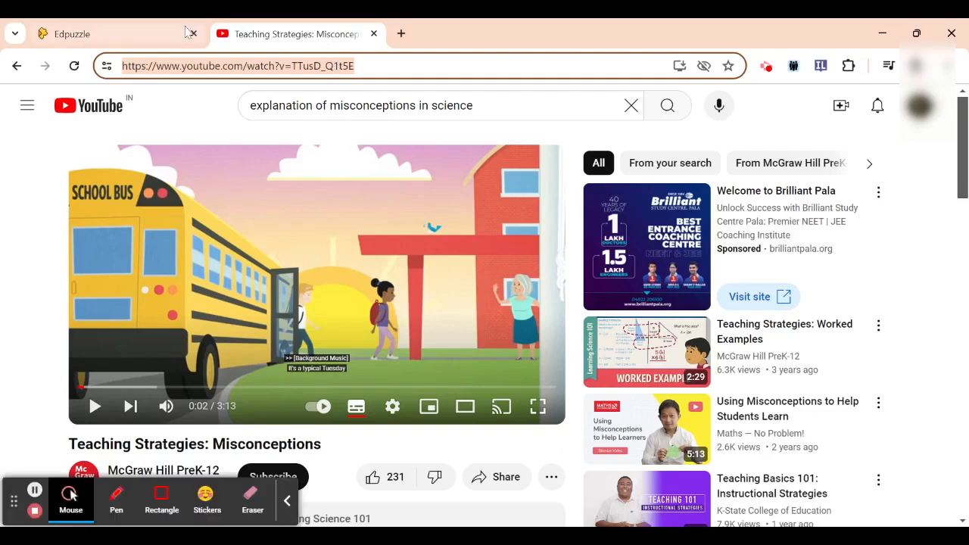
click(165, 38)
click(304, 106)
key(ctrl+v)
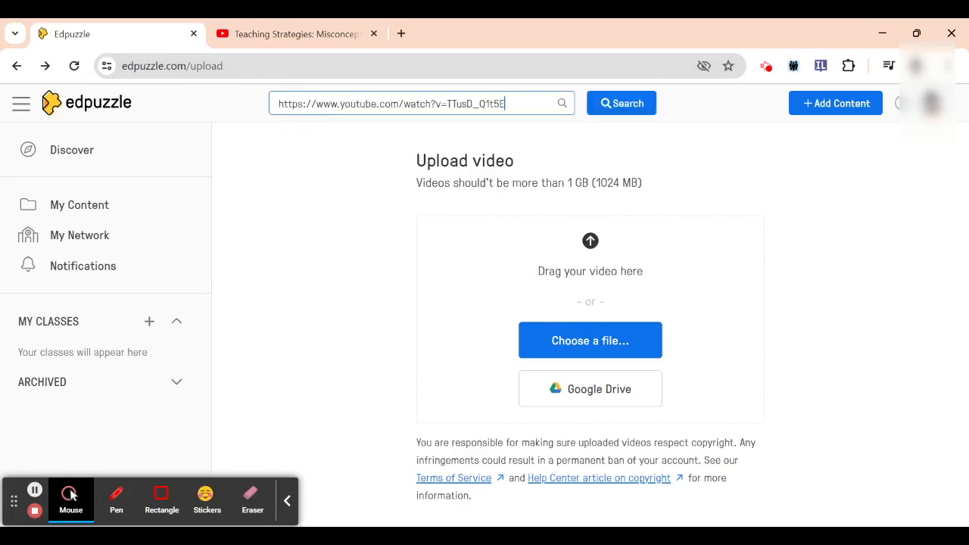
click(636, 111)
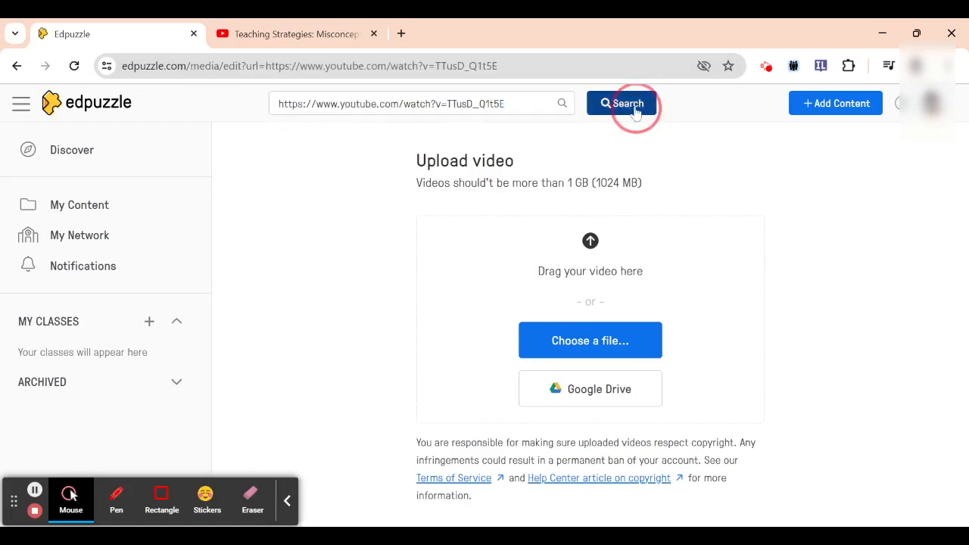
click(287, 501)
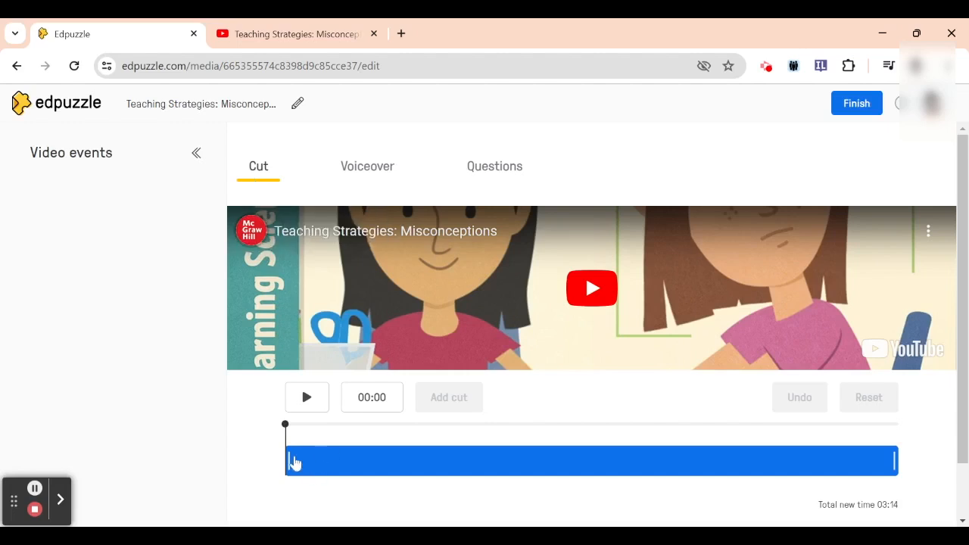
Try the trim handle at the start of the video and check the voiceover options
mouse_move(288, 461)
mouse_down()
mouse_move(323, 464)
mouse_move(284, 458)
mouse_up()
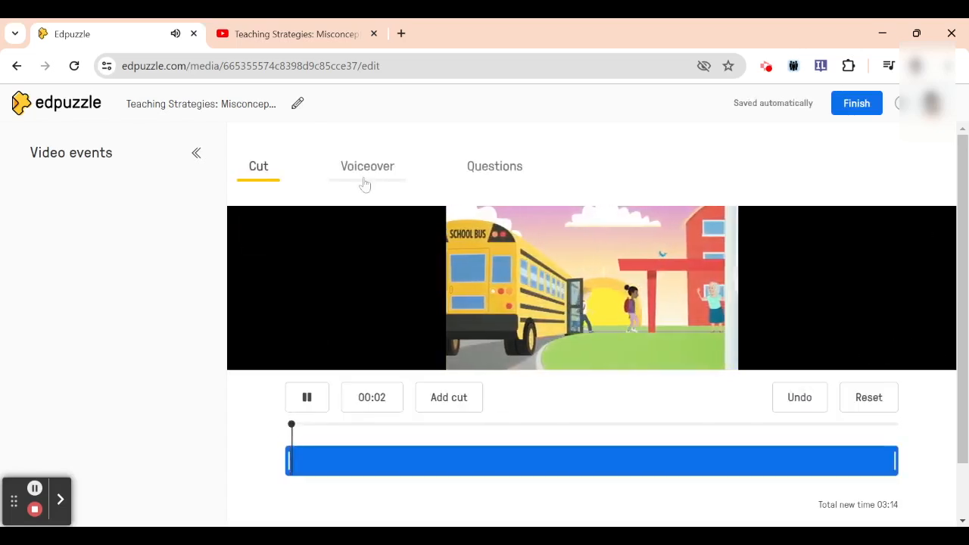
click(365, 167)
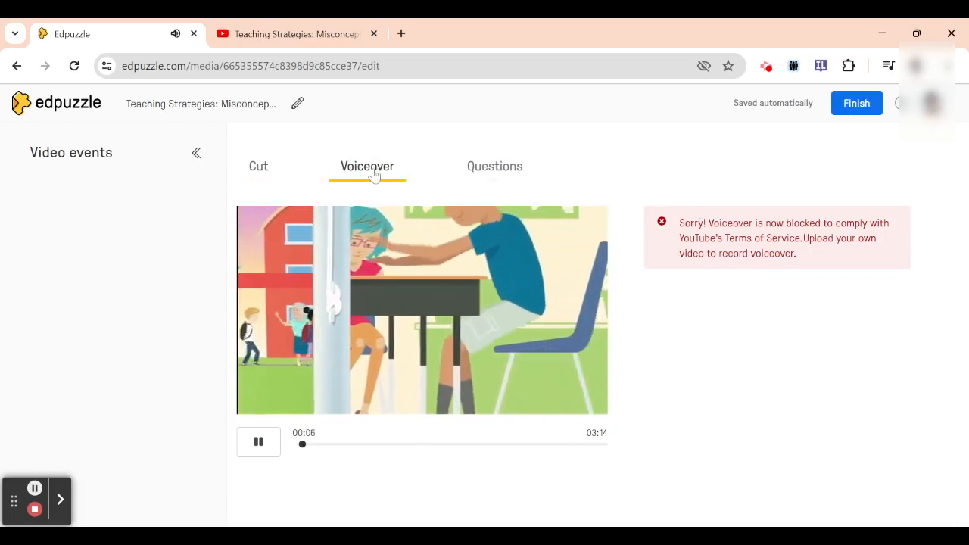
Pause the video at 01:38 and start a multiple-choice question there
click(480, 170)
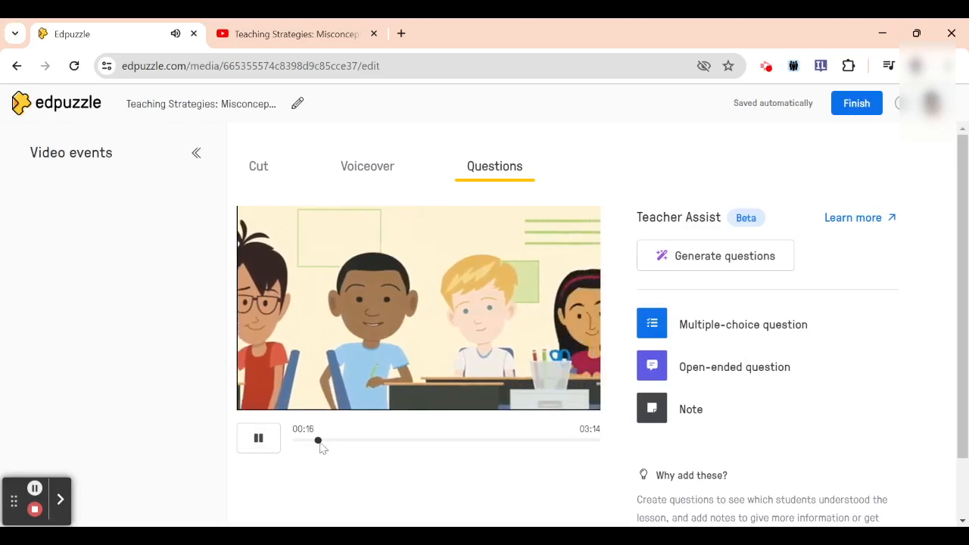
click(299, 442)
drag(303, 445, 445, 441)
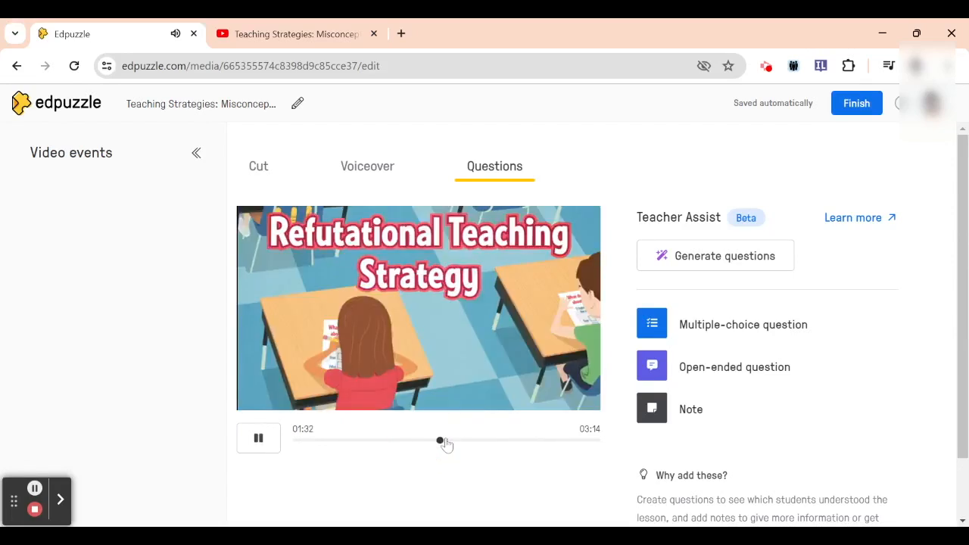
click(259, 443)
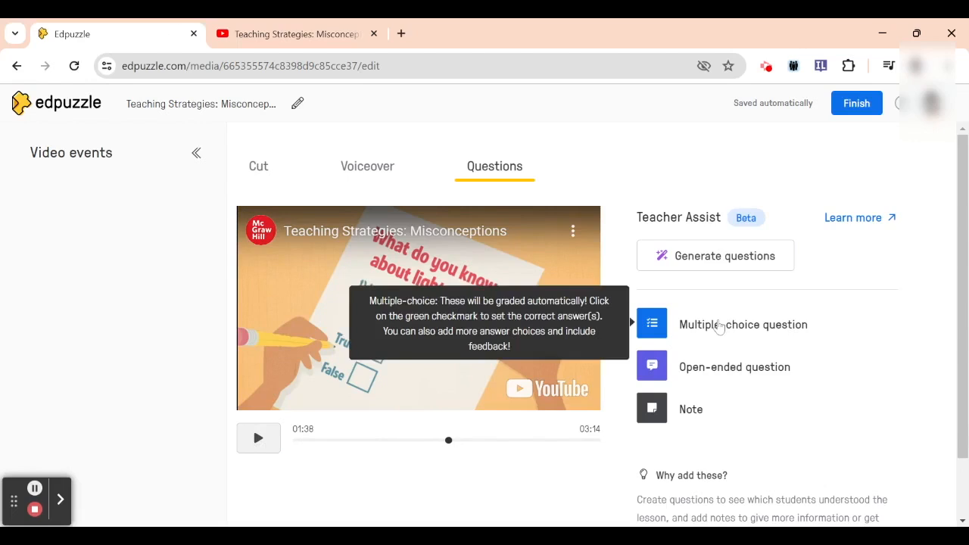
click(719, 326)
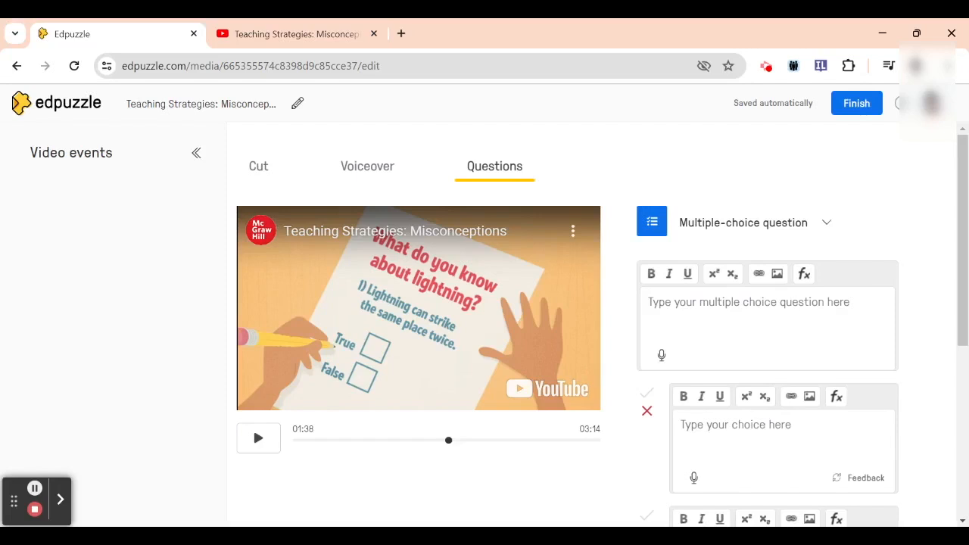
Enter the question text "Which is the most effective way to diffuse a misconception?"
click(723, 306)
text(Whic)
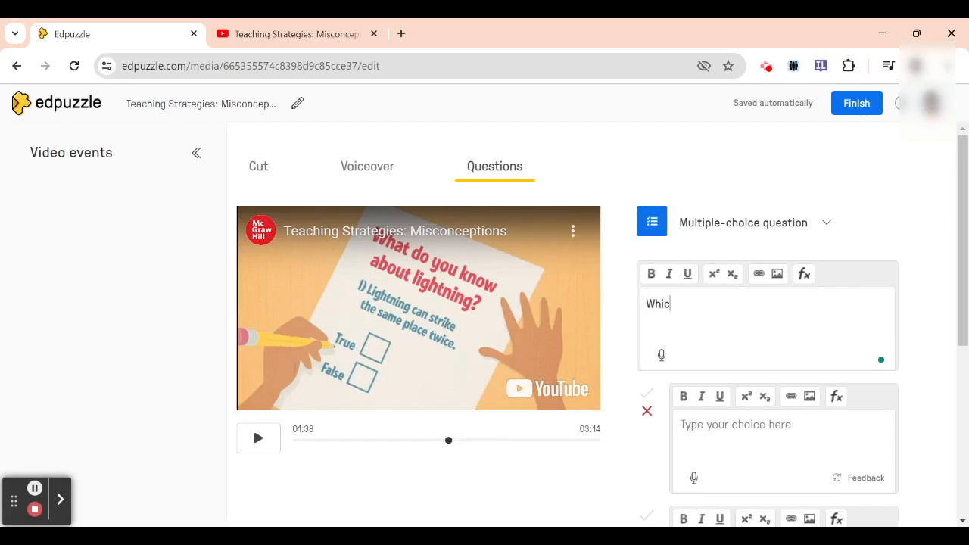
text(h is the most effective way to diffuse a misconception?)
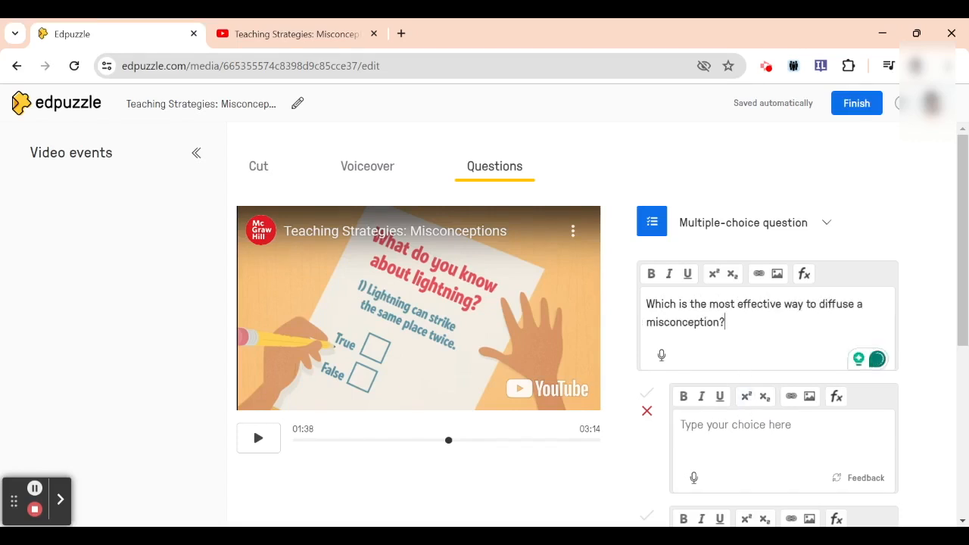
Fill the first two answer choices with "teach the concept once more" and "address the misconception with evidence while teaching"
click(733, 430)
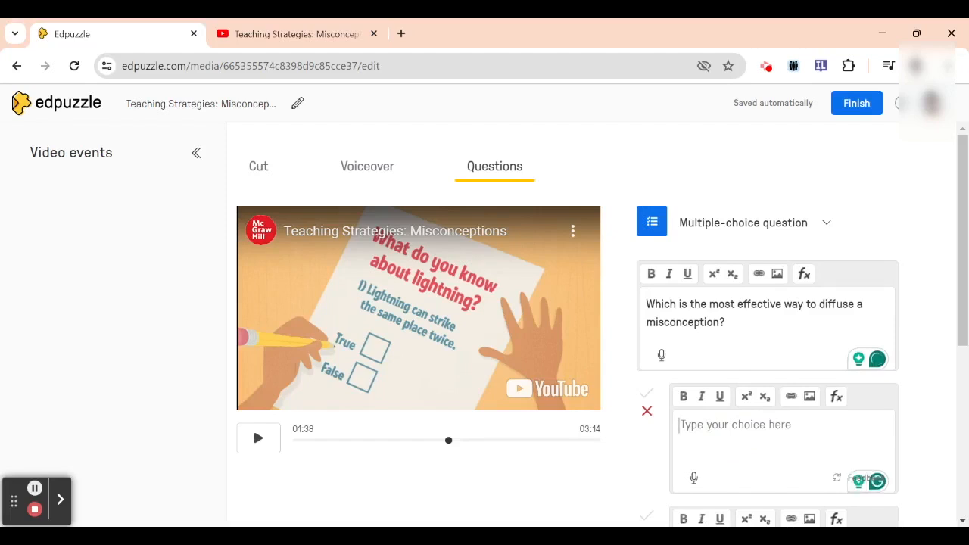
text(teach the concept once more)
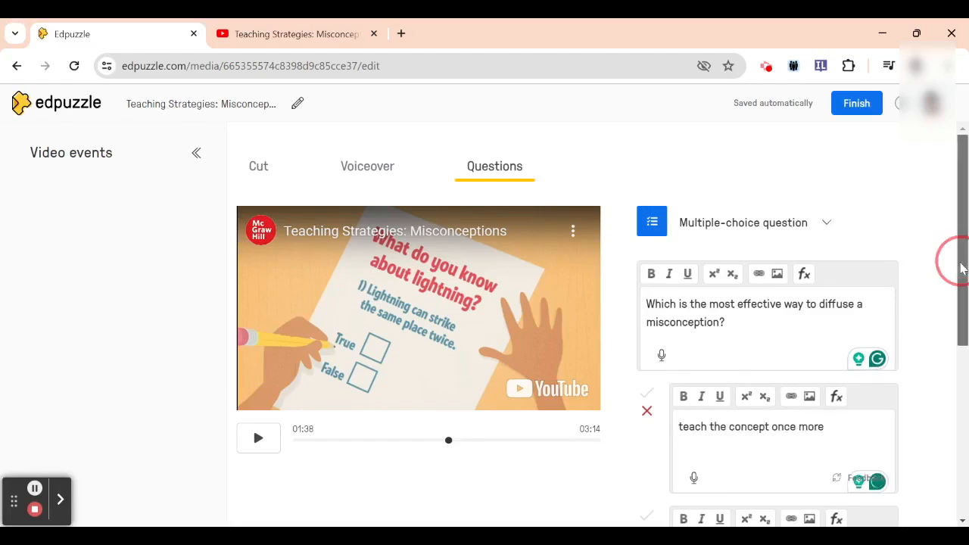
scroll(962, 265, down, 2)
click(732, 400)
text(add)
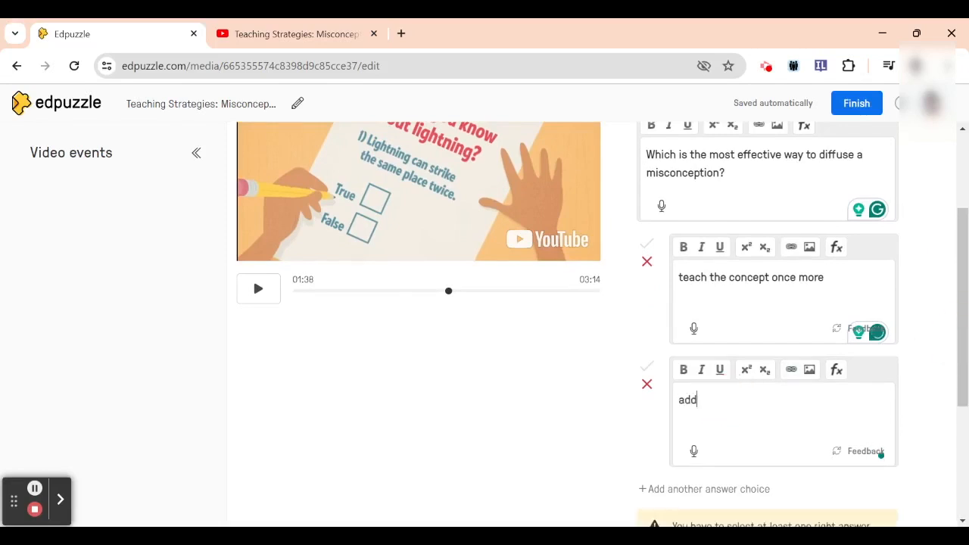
text(ress the misconception with evidence while teaching)
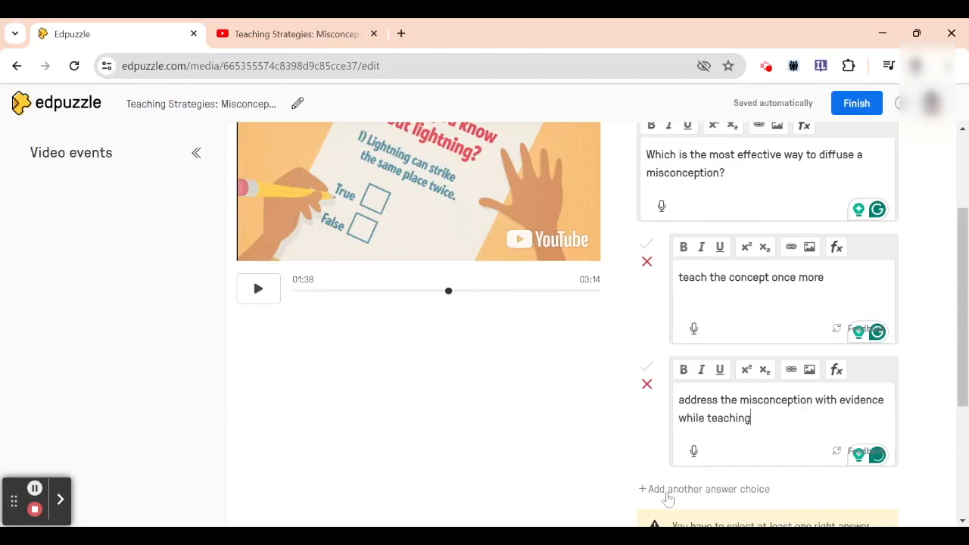
Add a third answer choice reading "Give more exercise on the topic"
click(667, 492)
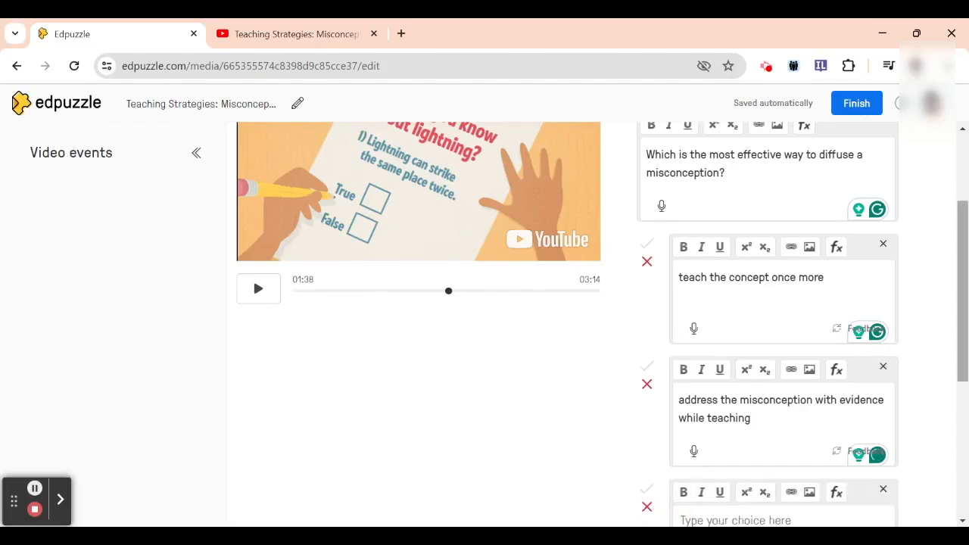
mouse_move(965, 354)
mouse_down()
mouse_move(966, 384)
mouse_move(965, 358)
mouse_up()
click(785, 453)
text(Gi)
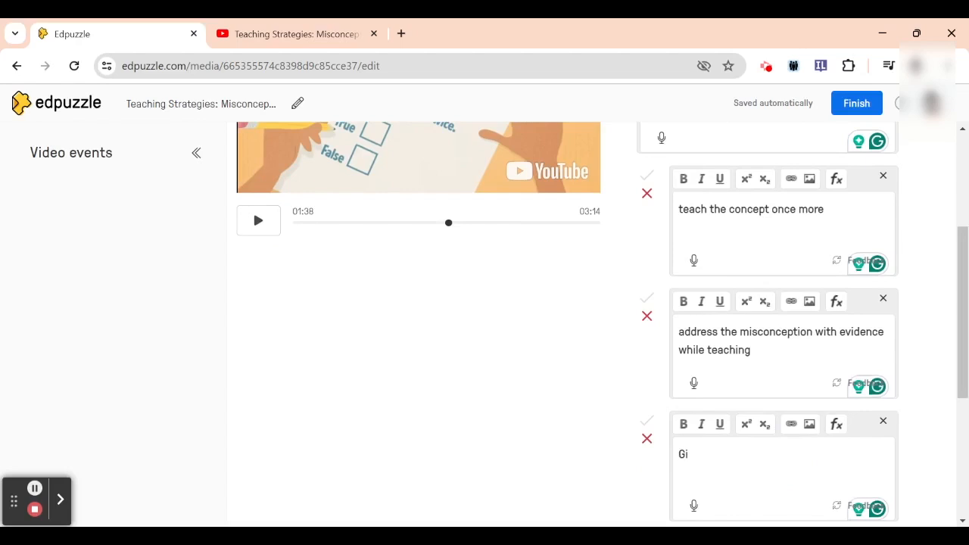
text(ve more exercise on the topic)
Mark the choice about addressing the misconception with evidence as correct and save the question
click(646, 298)
drag(961, 336, 954, 388)
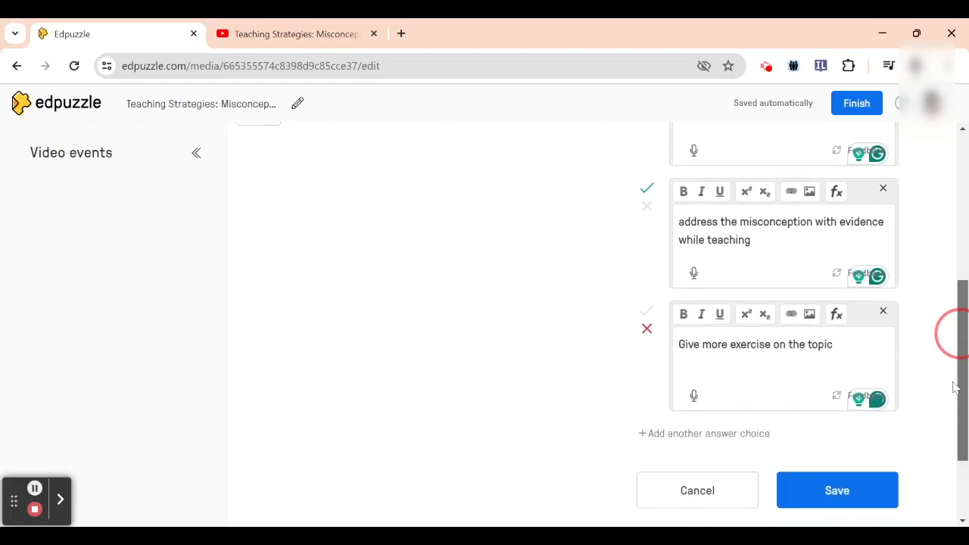
click(837, 492)
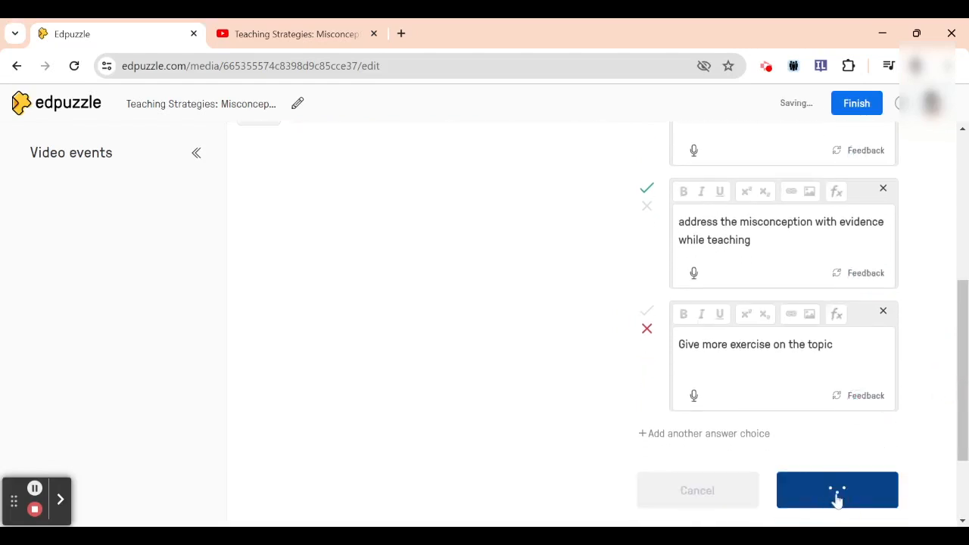
drag(964, 437, 960, 427)
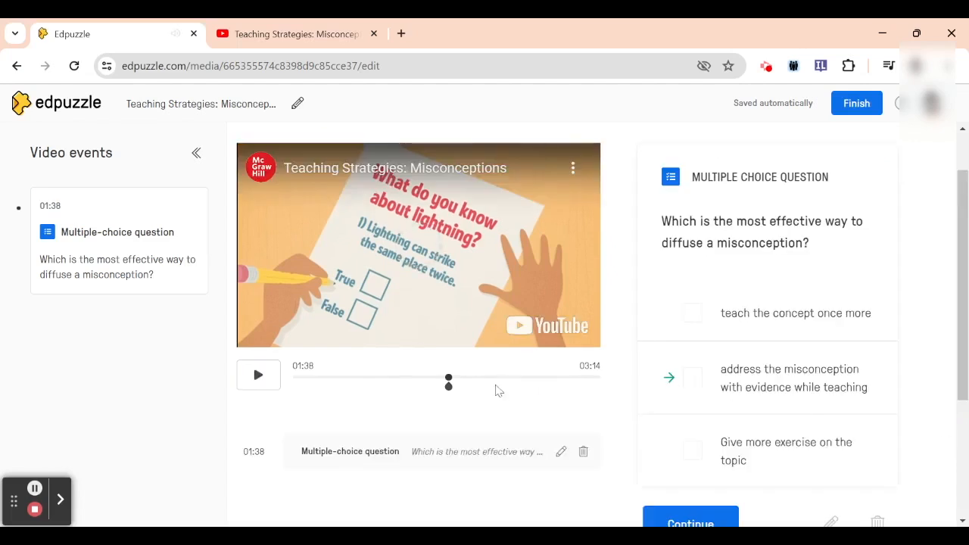
Move the multiple-choice question along the video timeline to 02:05
drag(450, 385, 496, 384)
click(454, 450)
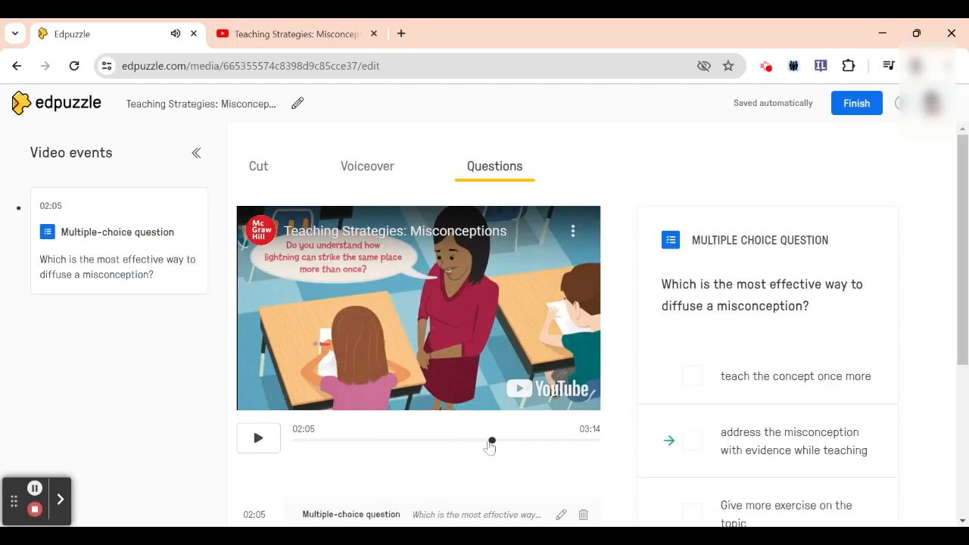
Add an open-ended question at 03:04 reading "Write an example for misconception in science.", save it and finish editing the video
mouse_move(492, 445)
mouse_down()
mouse_move(556, 373)
mouse_move(591, 377)
mouse_up()
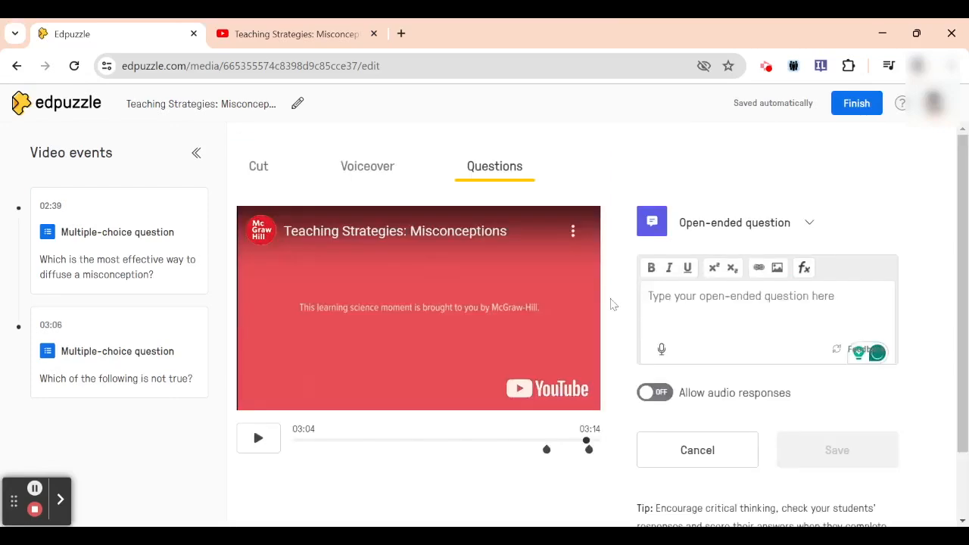
text(W)
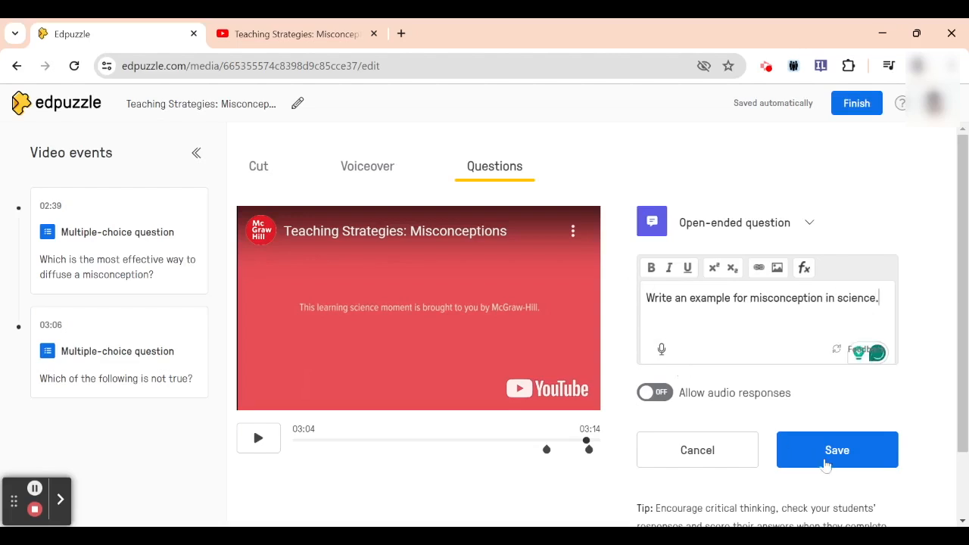
scroll(856, 409, down, 1)
click(855, 408)
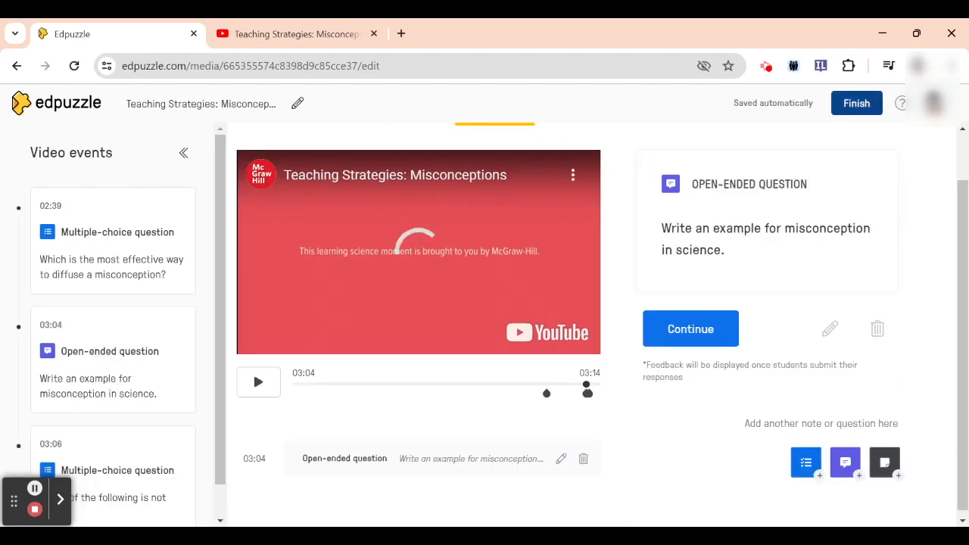
click(854, 103)
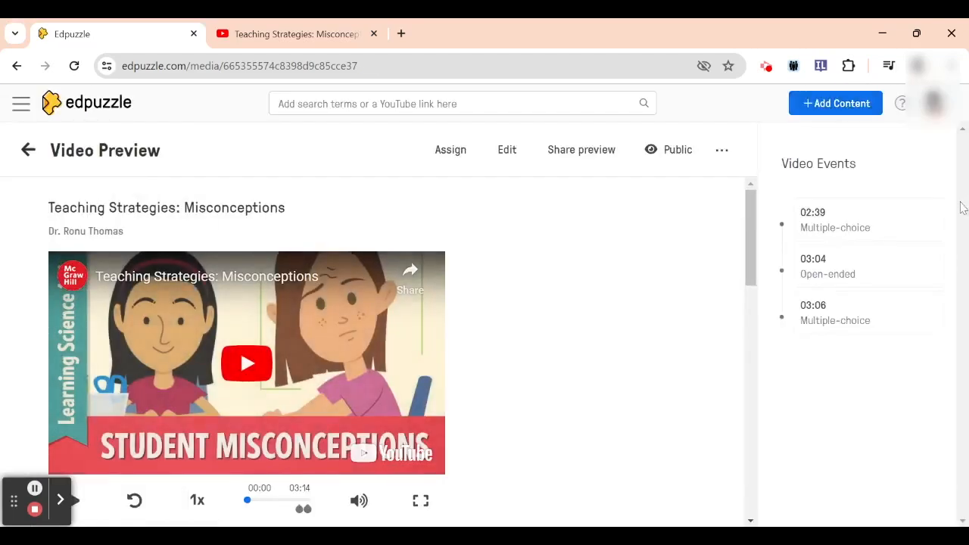
Start assigning the finished video to a class and choose Google Classroom as the source for a new class
click(962, 209)
drag(750, 227, 774, 233)
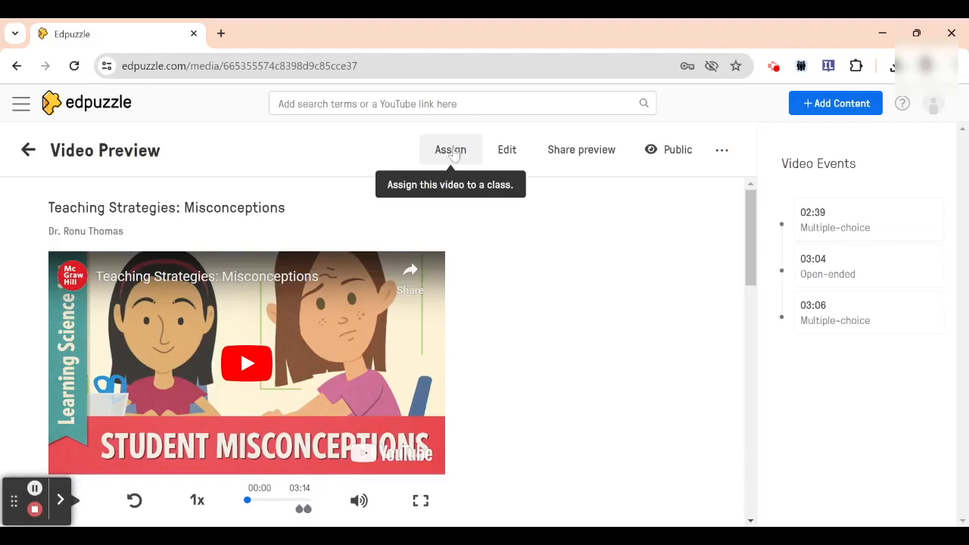
click(451, 151)
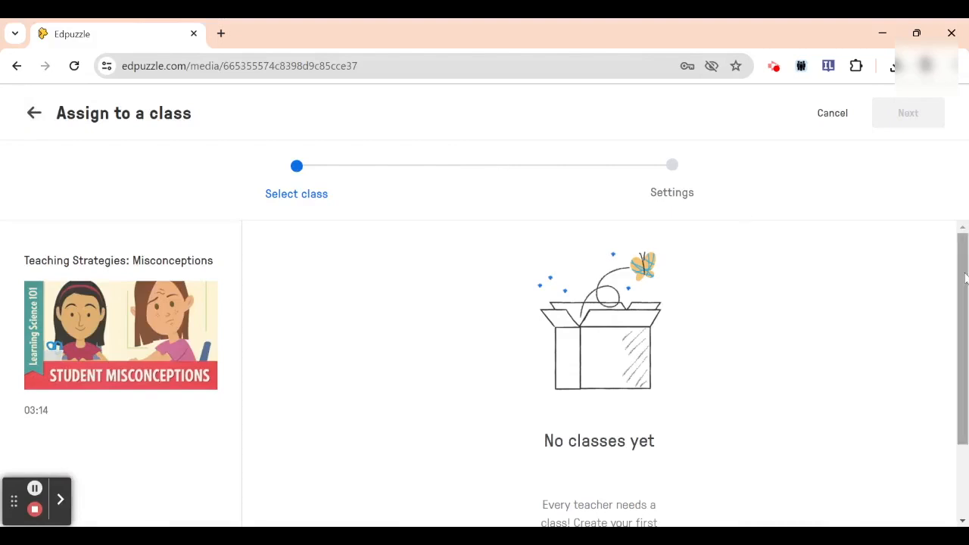
scroll(961, 276, down, 2)
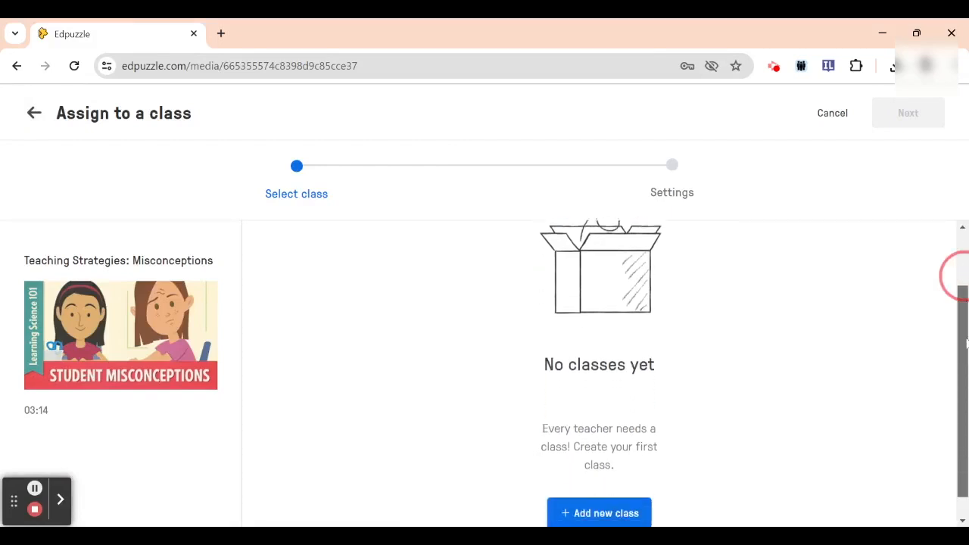
click(628, 493)
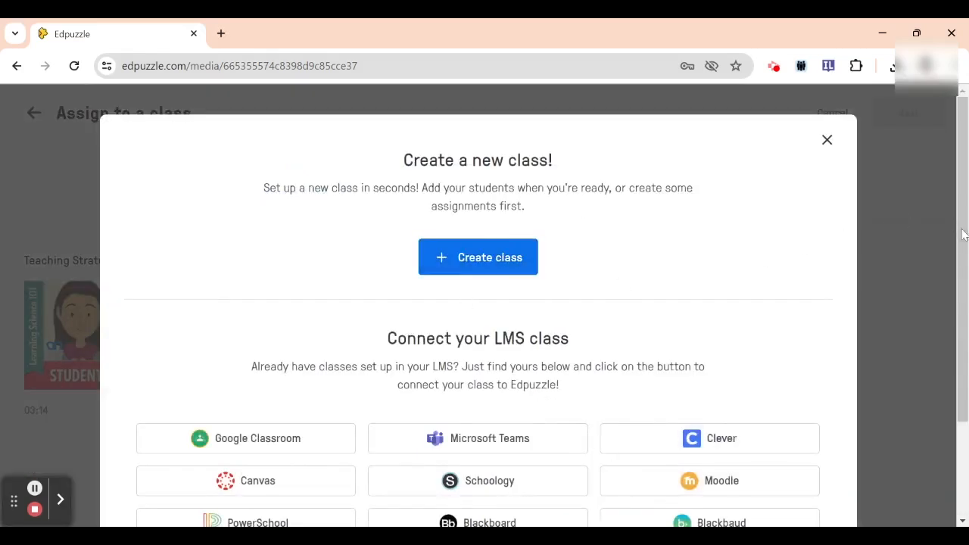
drag(959, 231, 960, 303)
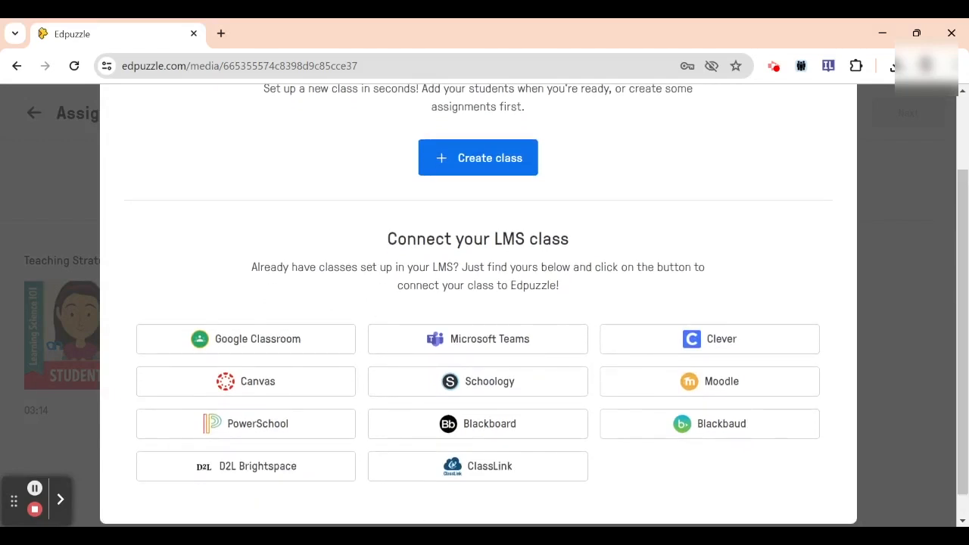
click(299, 337)
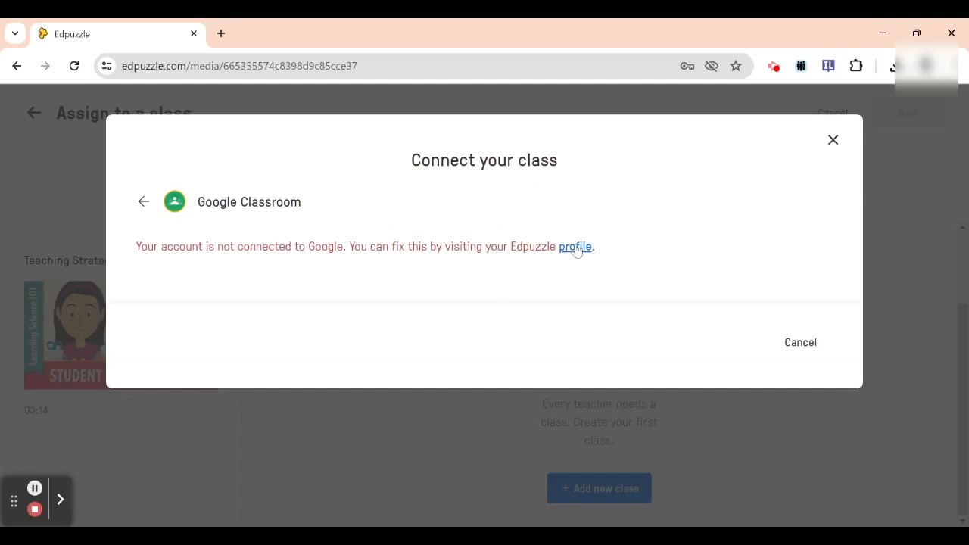
Go to the Edpuzzle profile and connect a Google account under the connected accounts
click(575, 248)
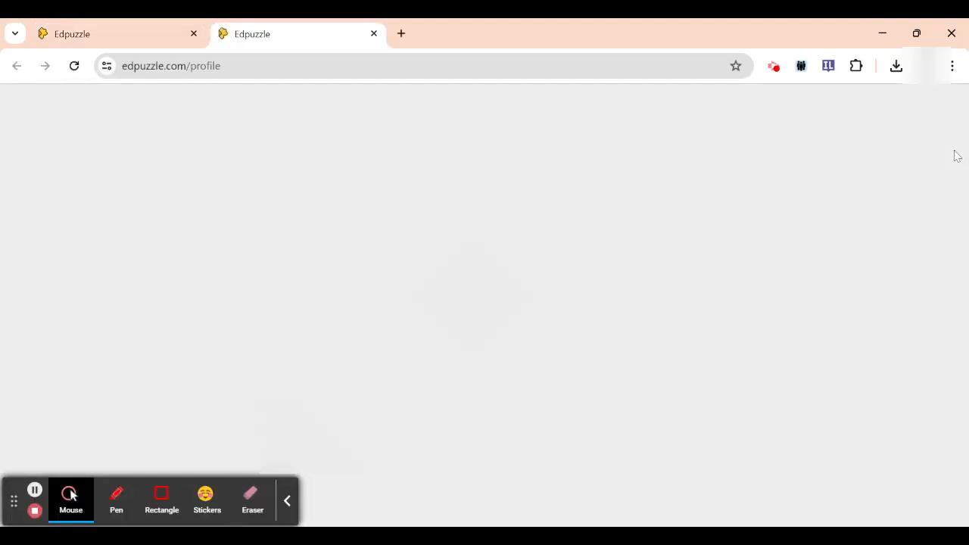
scroll(960, 149, down, 3)
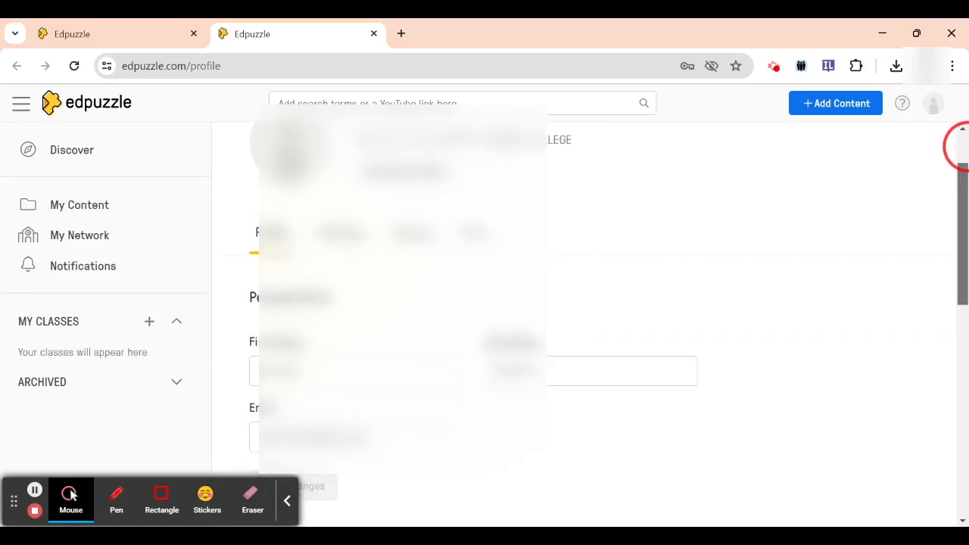
scroll(965, 376, down, 6)
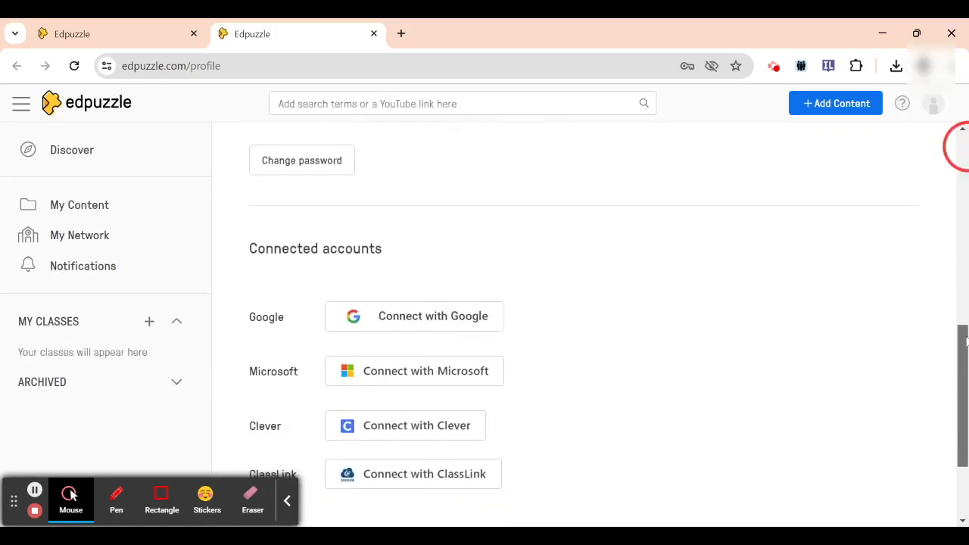
click(288, 502)
click(449, 227)
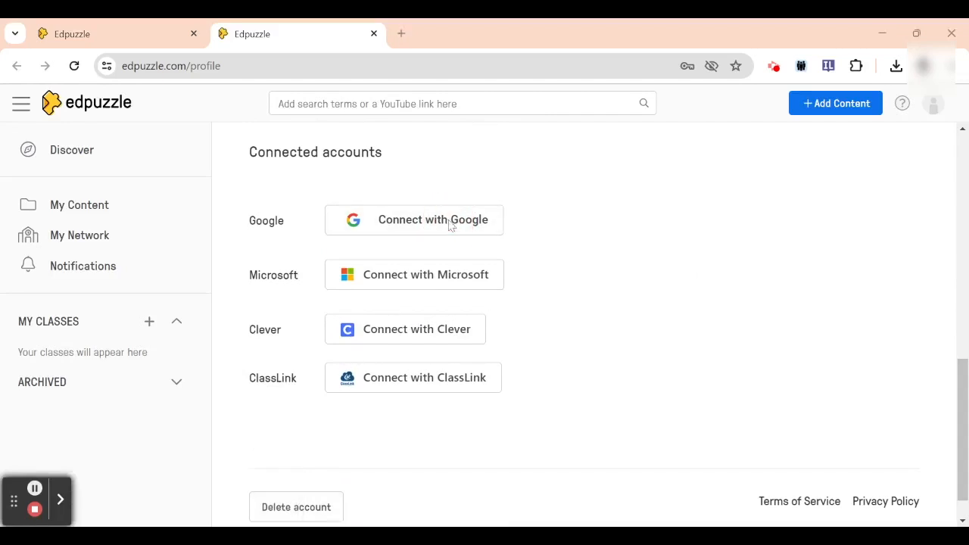
click(60, 500)
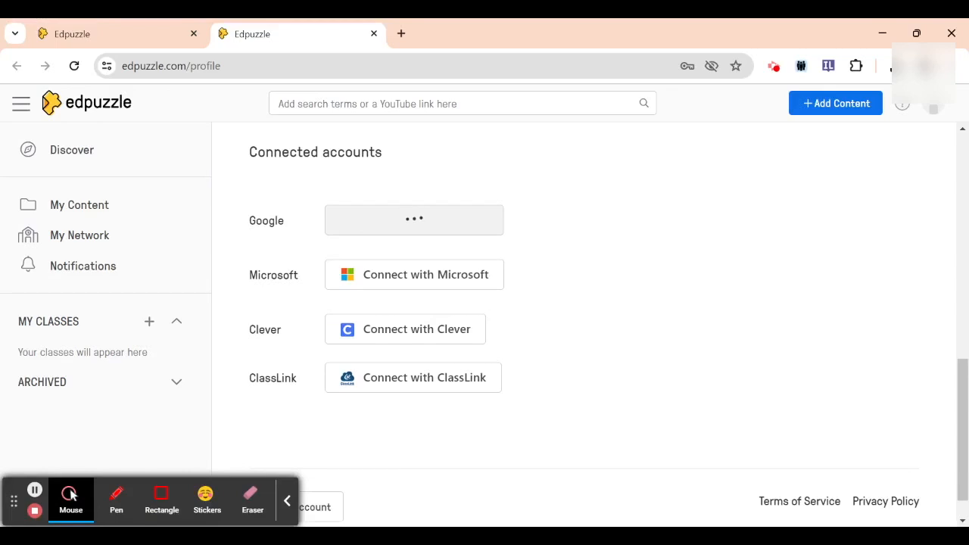
click(290, 503)
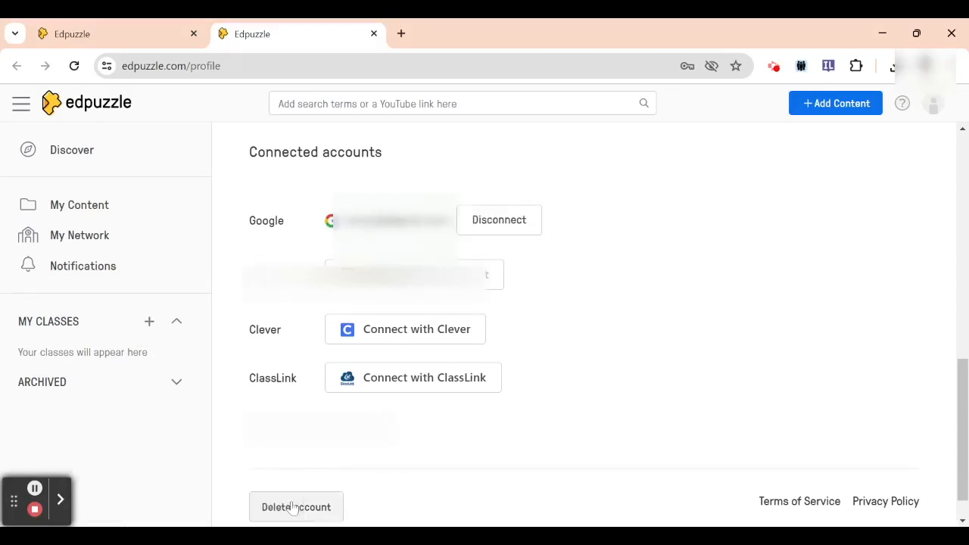
Start adding a new class from Google Classroom and select "Semester II-Pedagogy" for import
scroll(954, 413, up, 10)
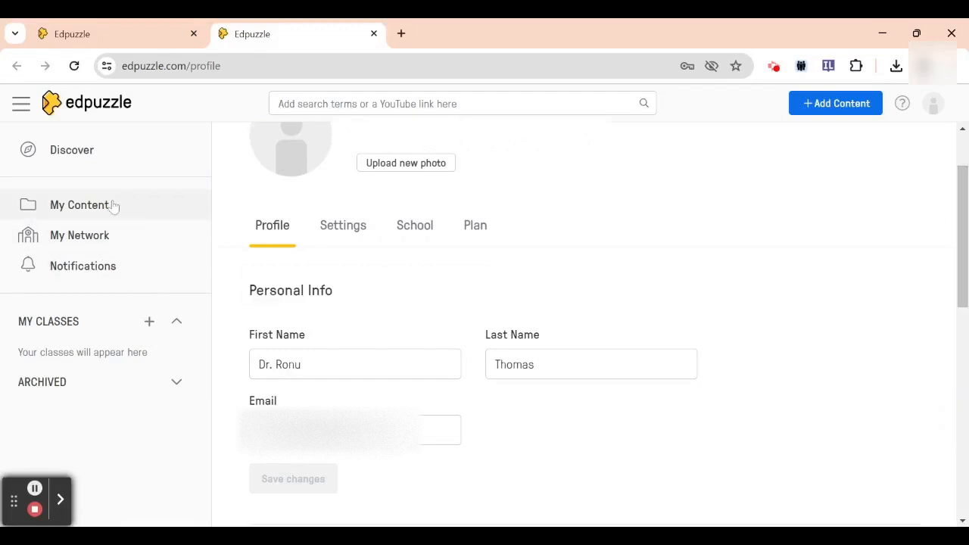
click(151, 330)
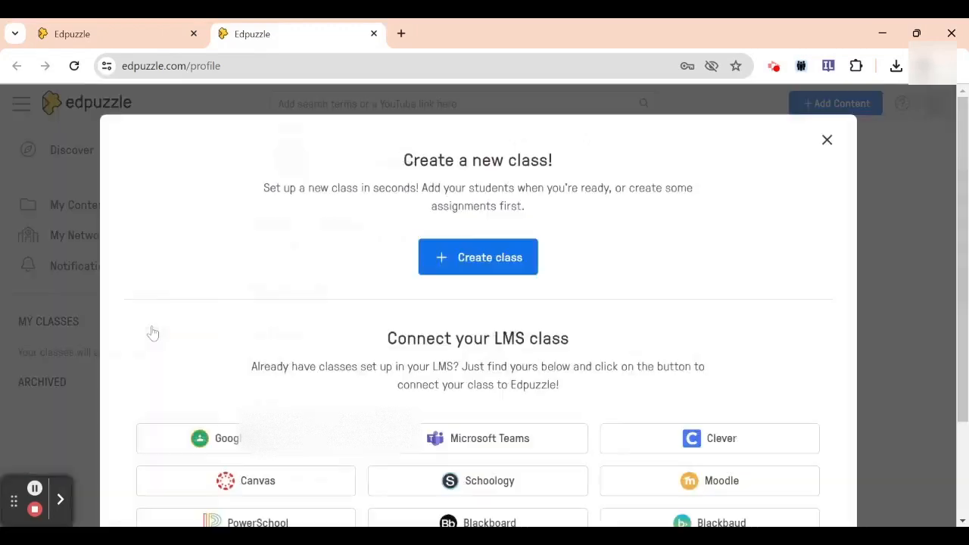
click(253, 447)
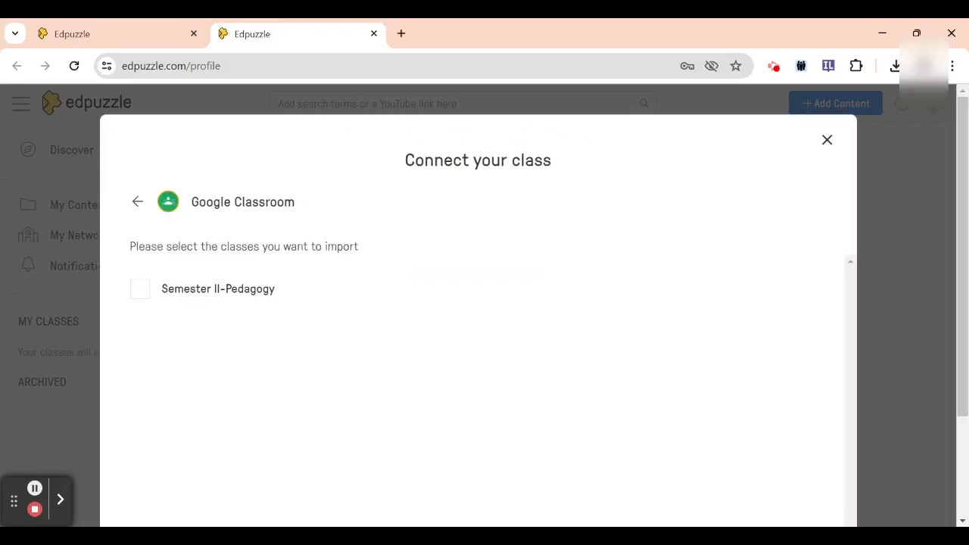
click(138, 290)
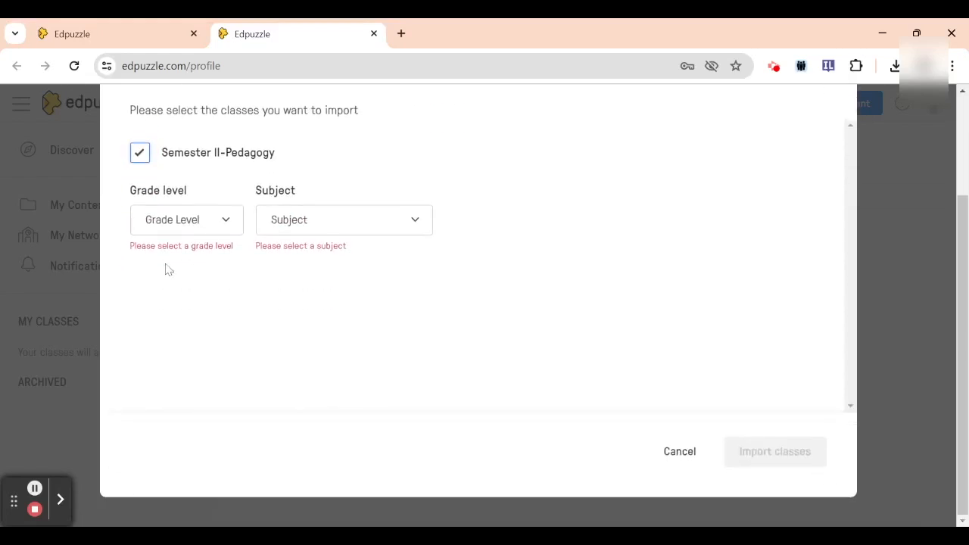
Set the grade level to Higher education / College (Ages 18+) and the subject to Science, and import the class
click(229, 236)
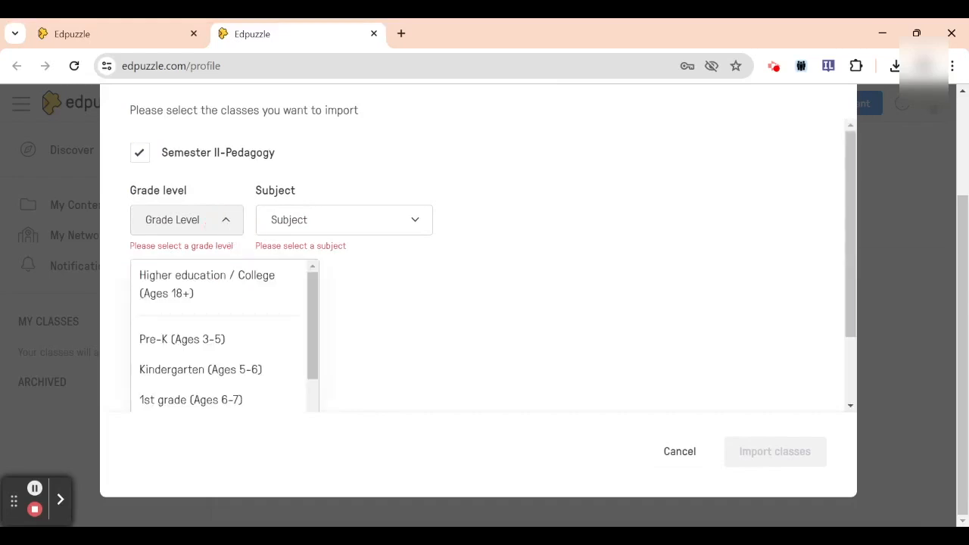
click(258, 287)
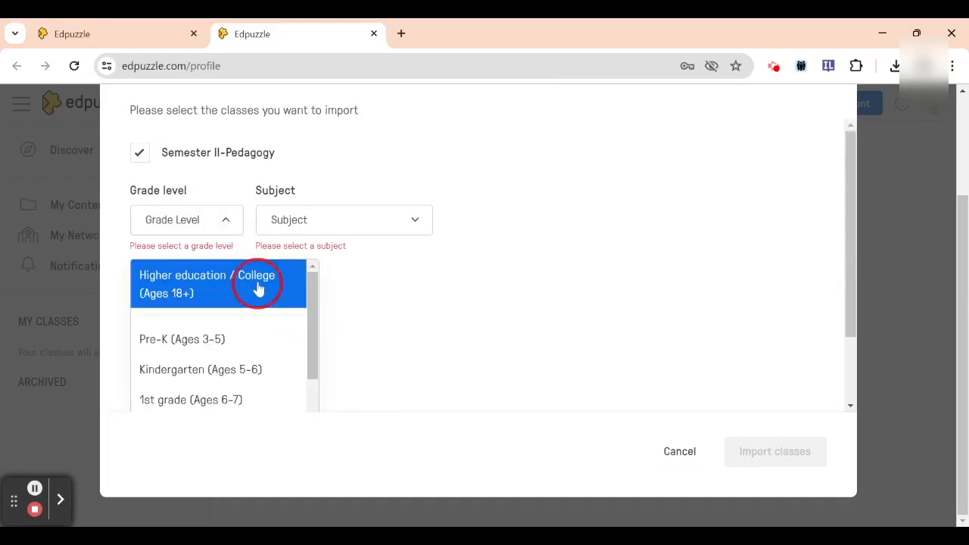
click(342, 226)
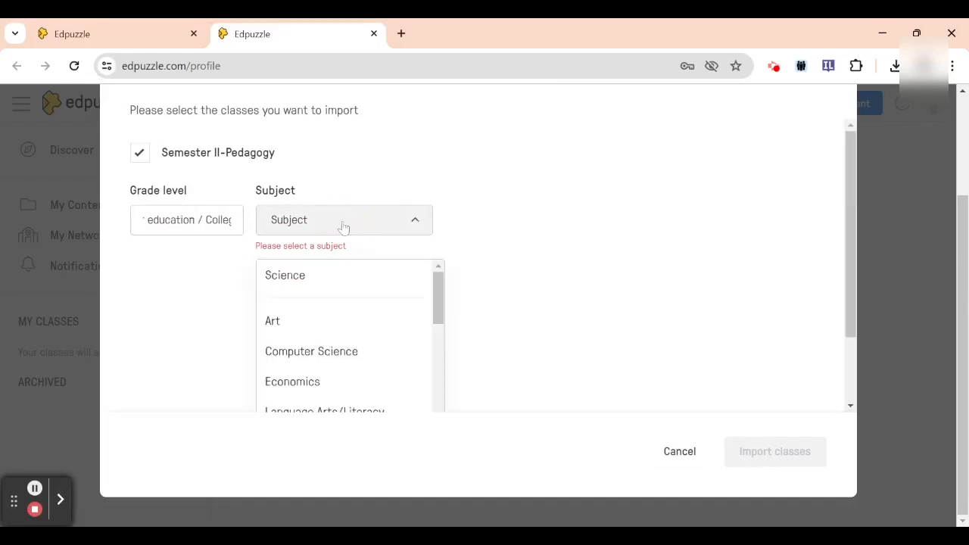
click(322, 275)
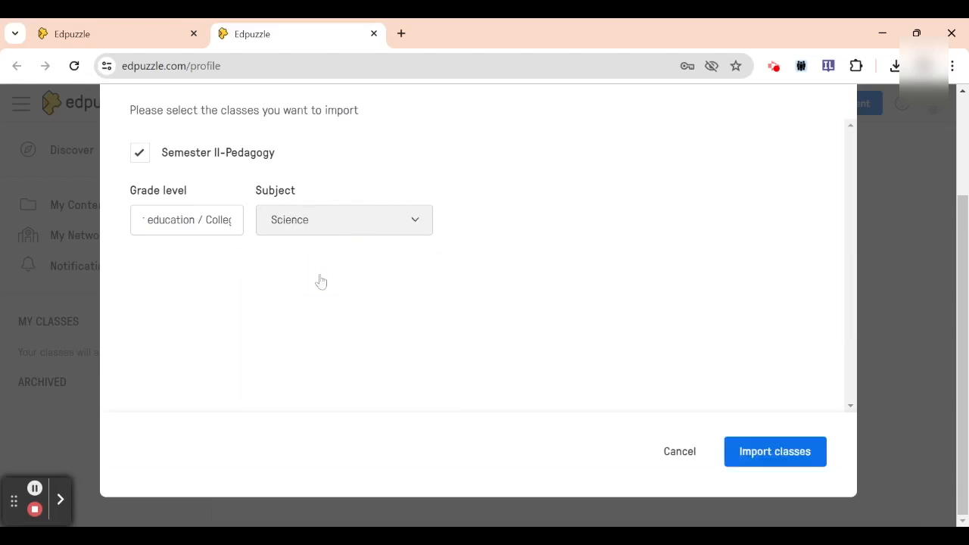
click(759, 457)
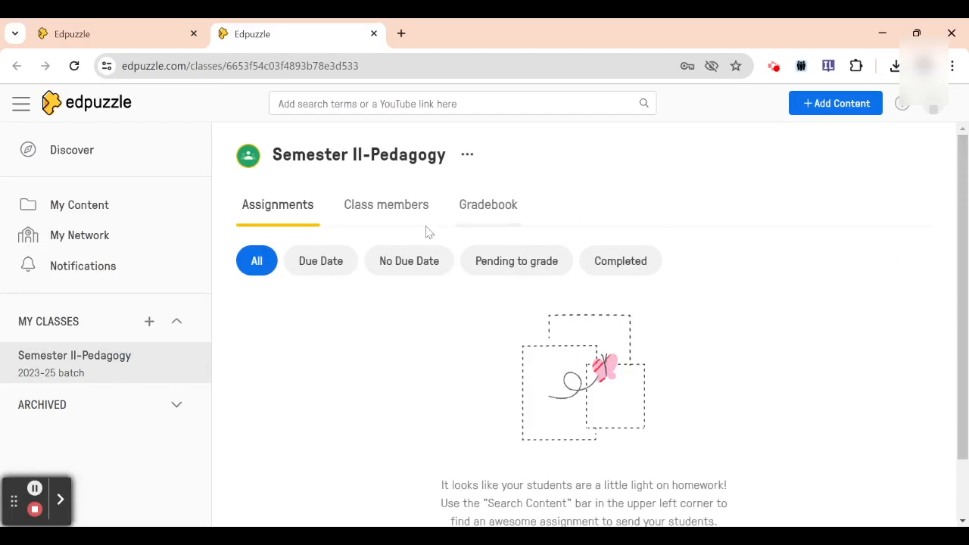
Look through the class members and the gradebook of the Semester II-Pedagogy class
click(401, 215)
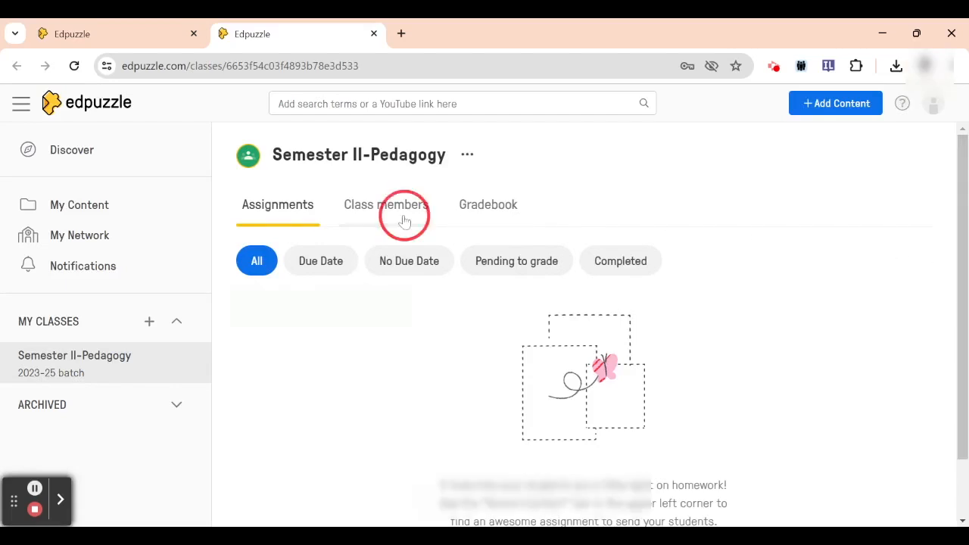
click(477, 207)
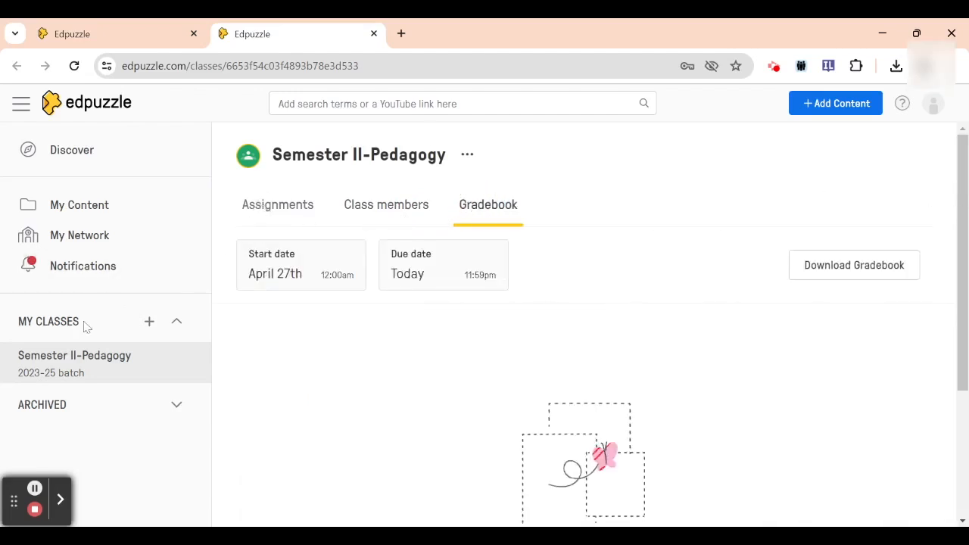
Open the 03:14 misconceptions video with questions from My Content, select Semester II-Pedagogy as its class and continue to the assignment settings
click(106, 214)
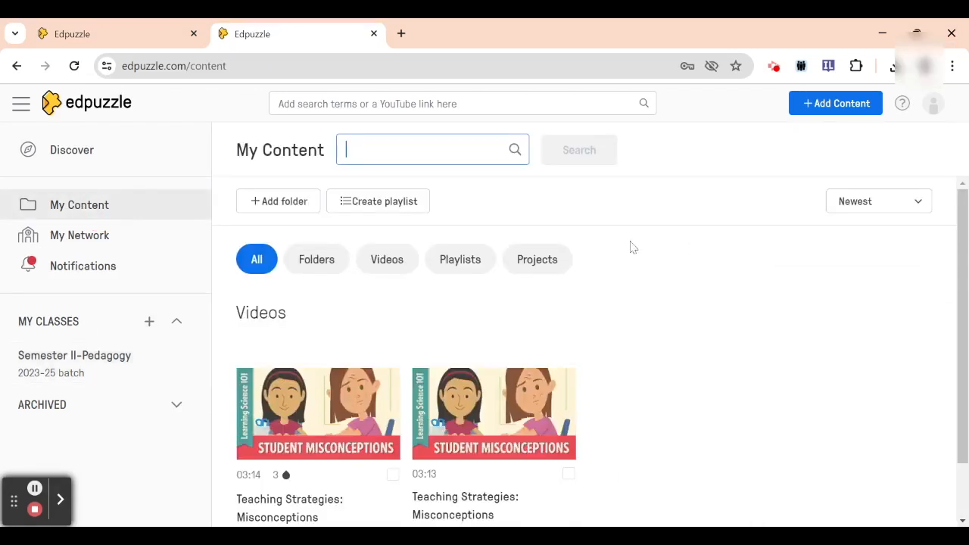
click(359, 417)
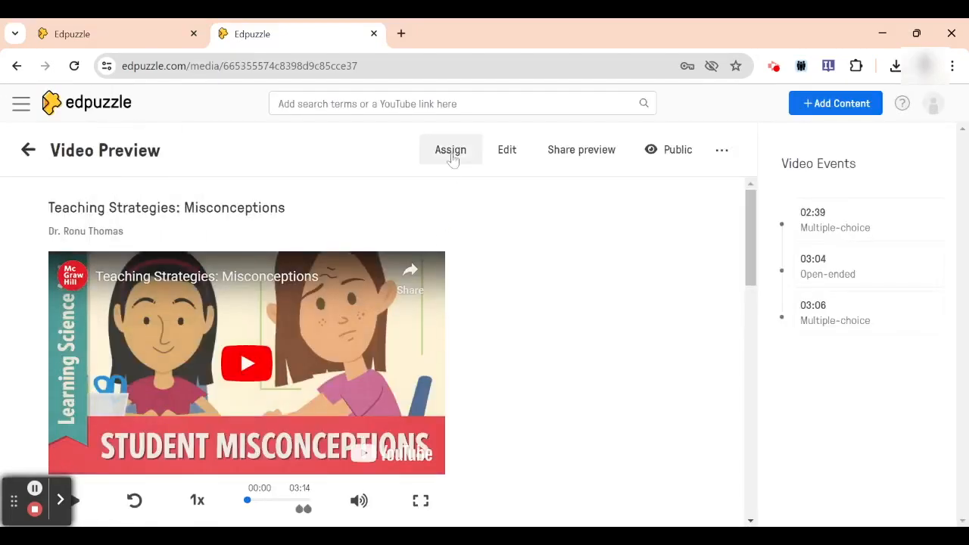
click(452, 158)
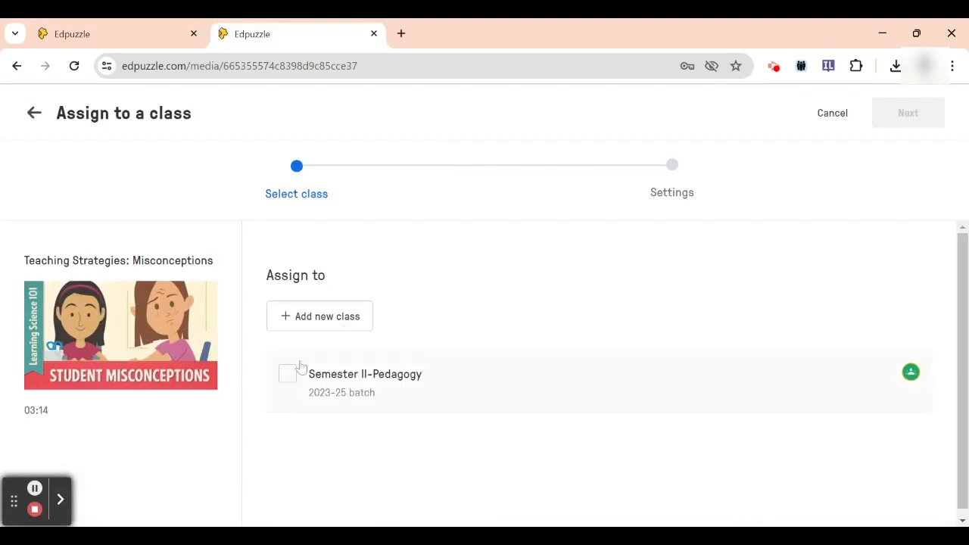
click(288, 374)
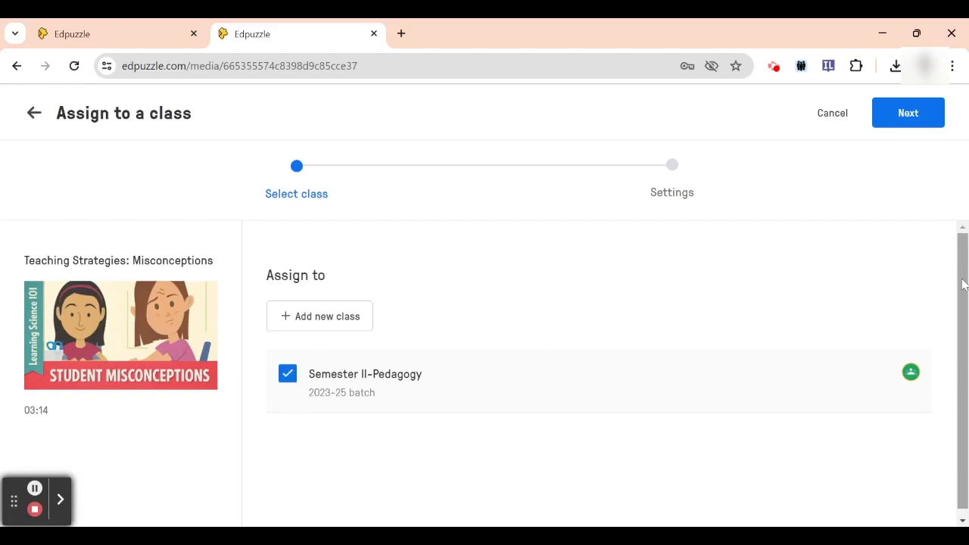
drag(963, 283, 964, 289)
click(909, 113)
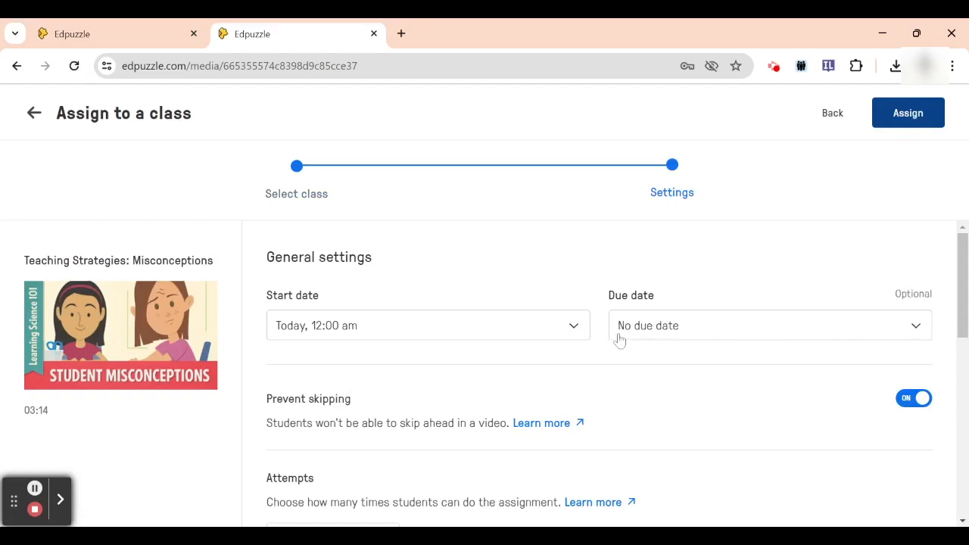
Check the assignment's start date options, leaving it as today at 12:00 am, and set the due date to May 29th, 11:59 pm
click(573, 331)
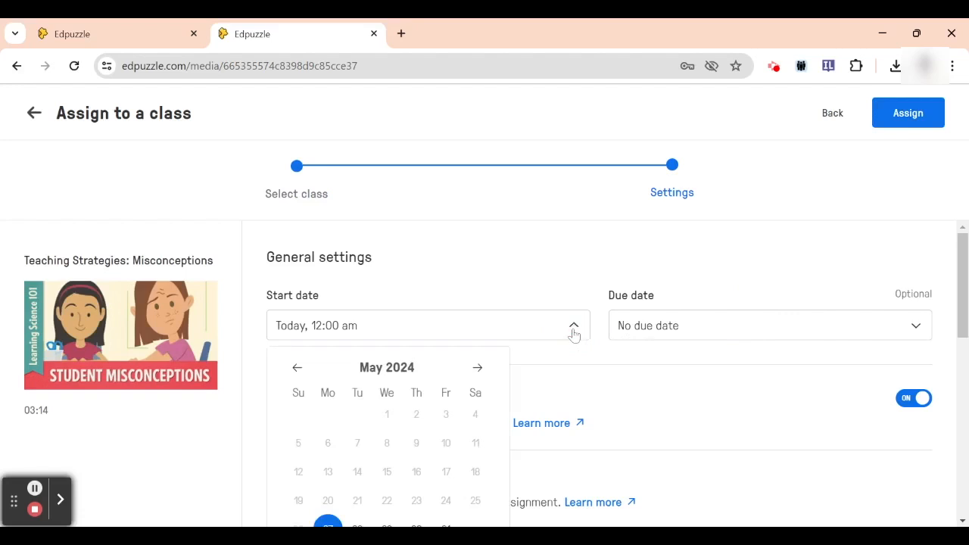
click(331, 327)
click(331, 327)
click(750, 325)
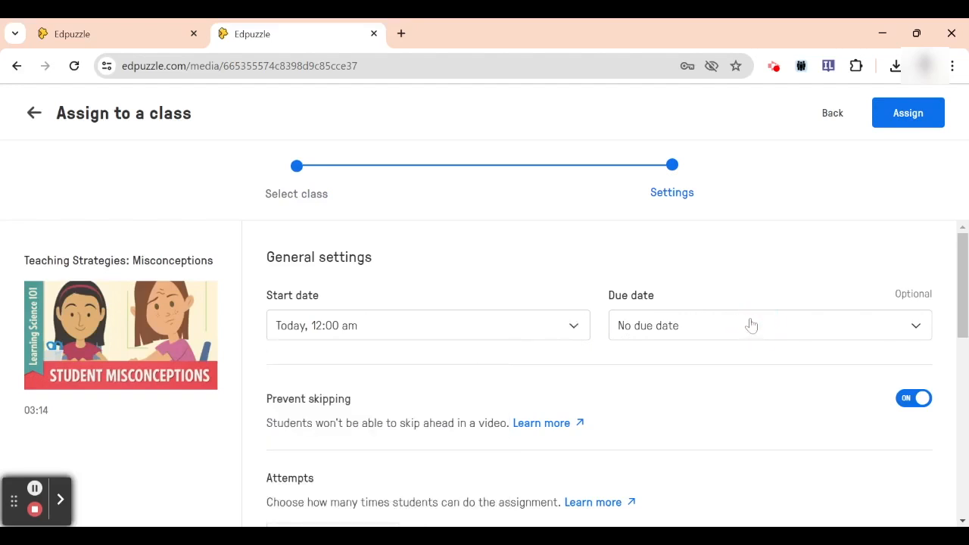
click(915, 329)
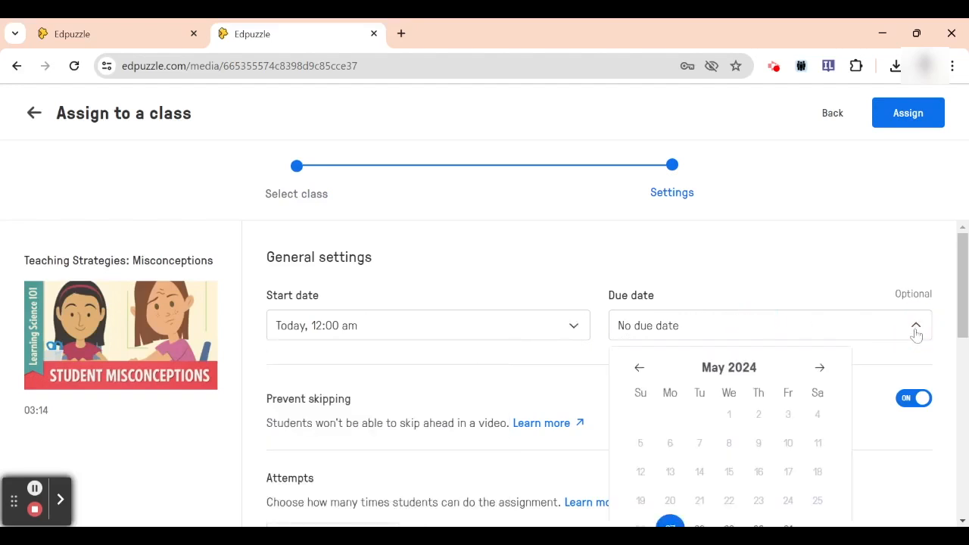
drag(959, 329, 960, 359)
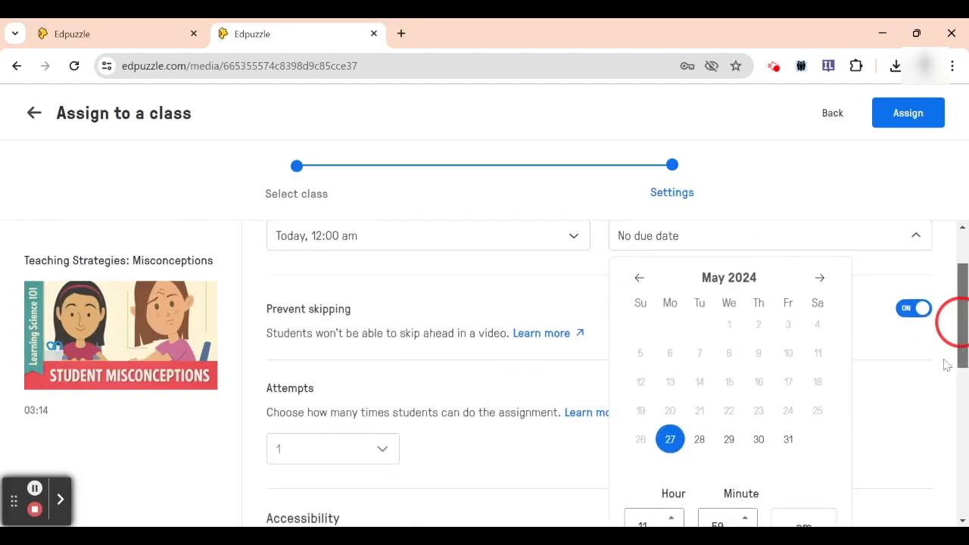
click(918, 244)
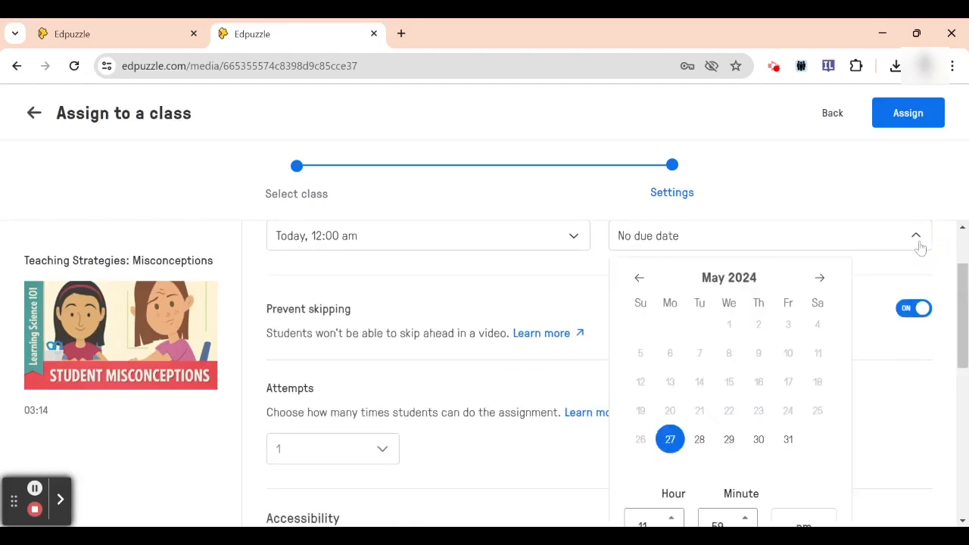
click(729, 441)
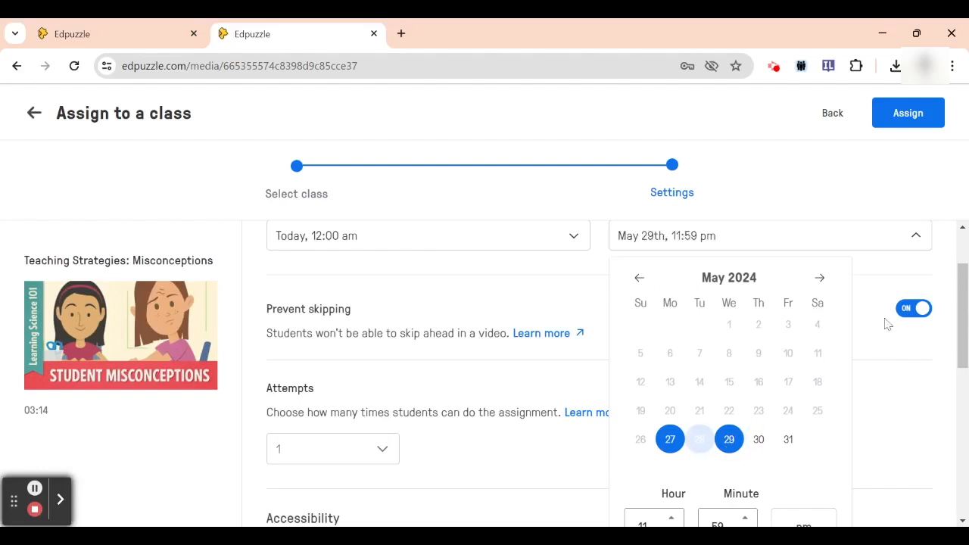
click(936, 241)
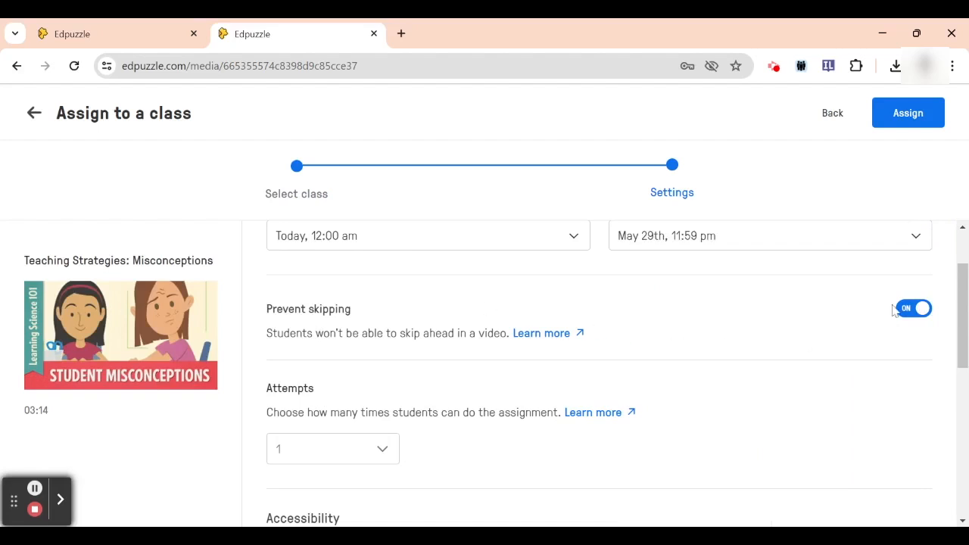
Switch Prevent skipping off and back on, and switch Speed up videos on and back off
click(916, 309)
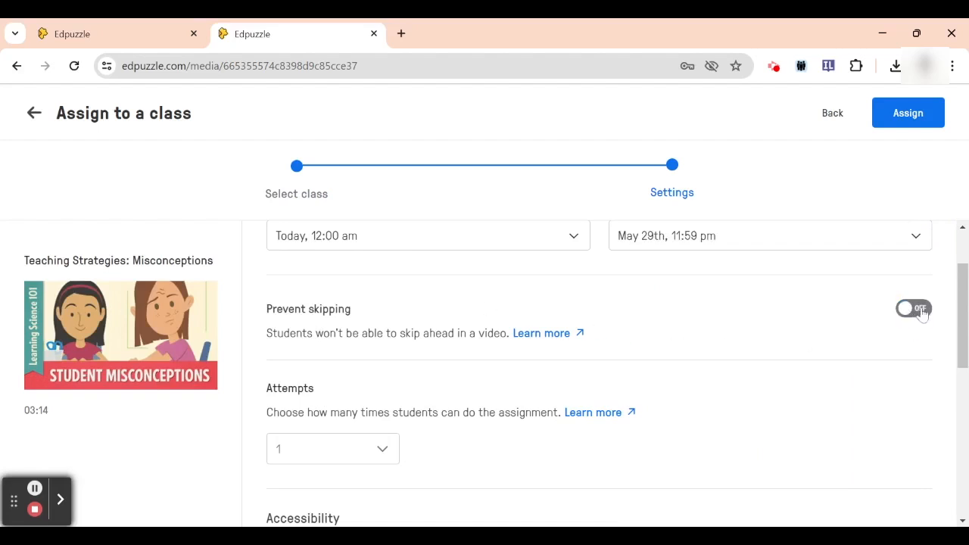
click(919, 311)
drag(960, 311, 962, 370)
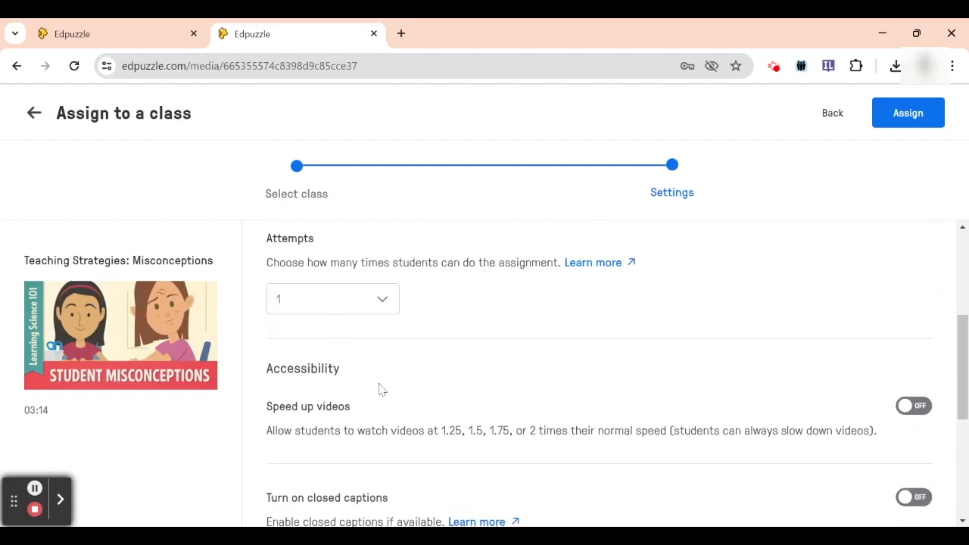
click(922, 411)
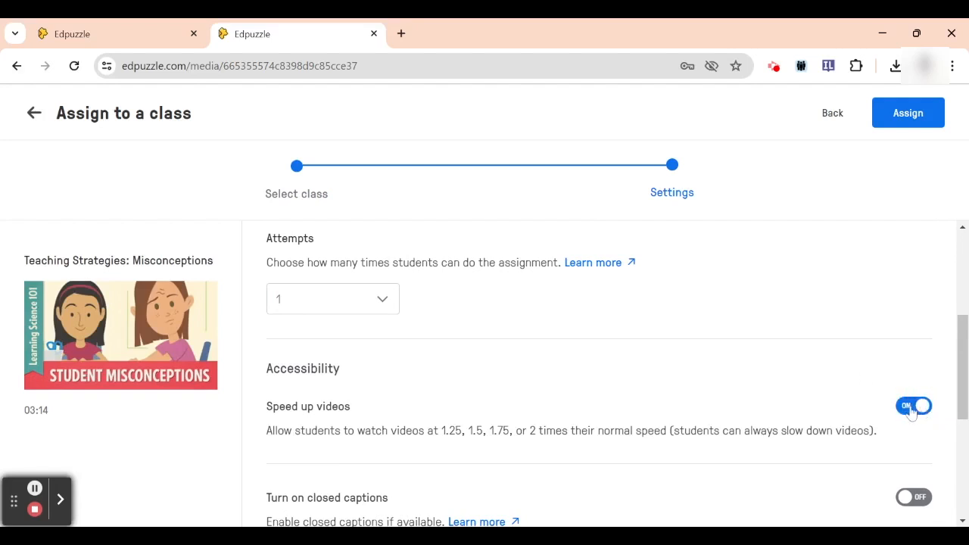
click(910, 410)
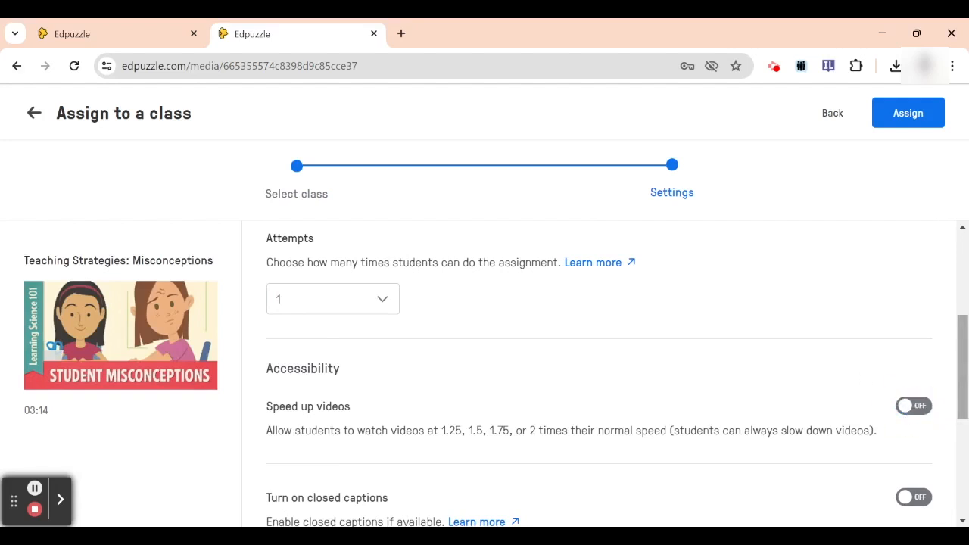
Enable posting on Google Classroom and assign the video to the class
drag(960, 364, 959, 396)
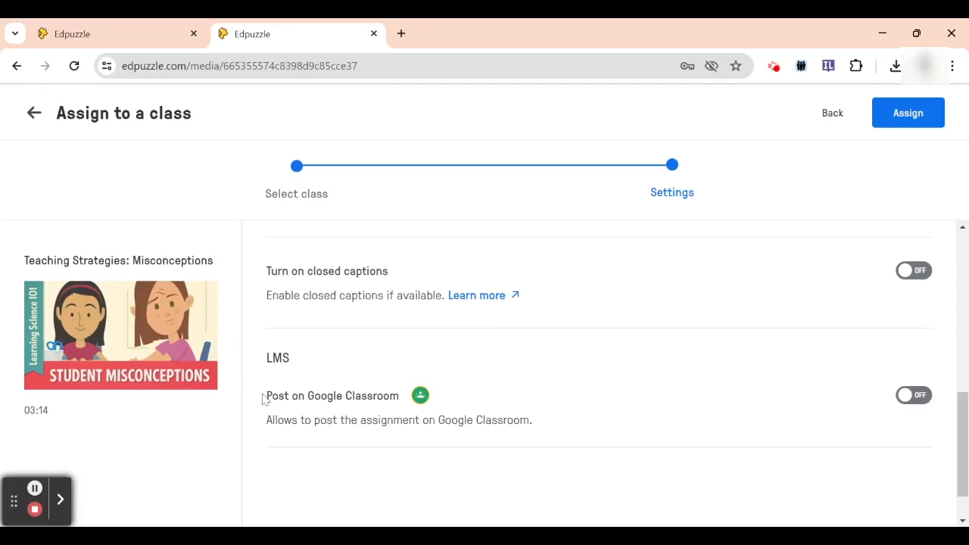
click(924, 407)
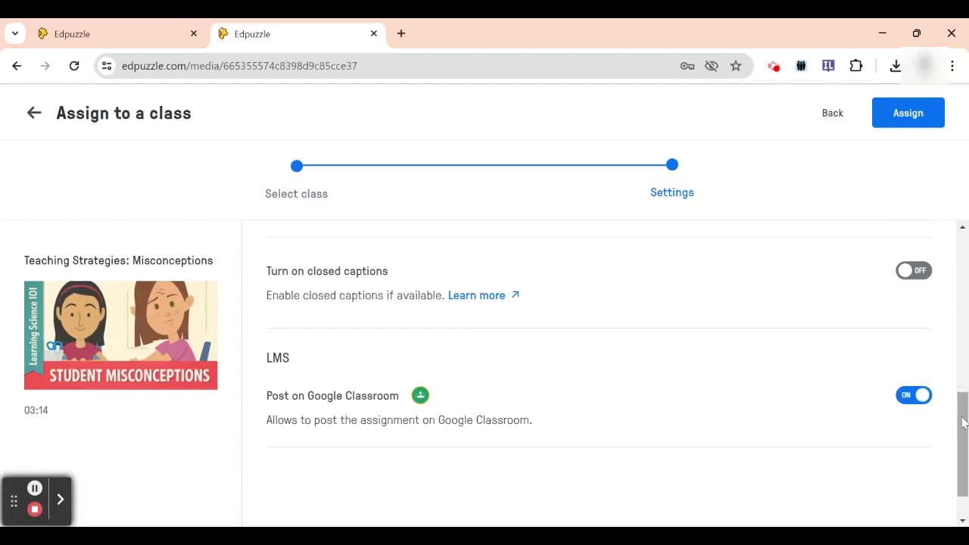
drag(965, 426, 966, 467)
scroll(960, 420, up, 10)
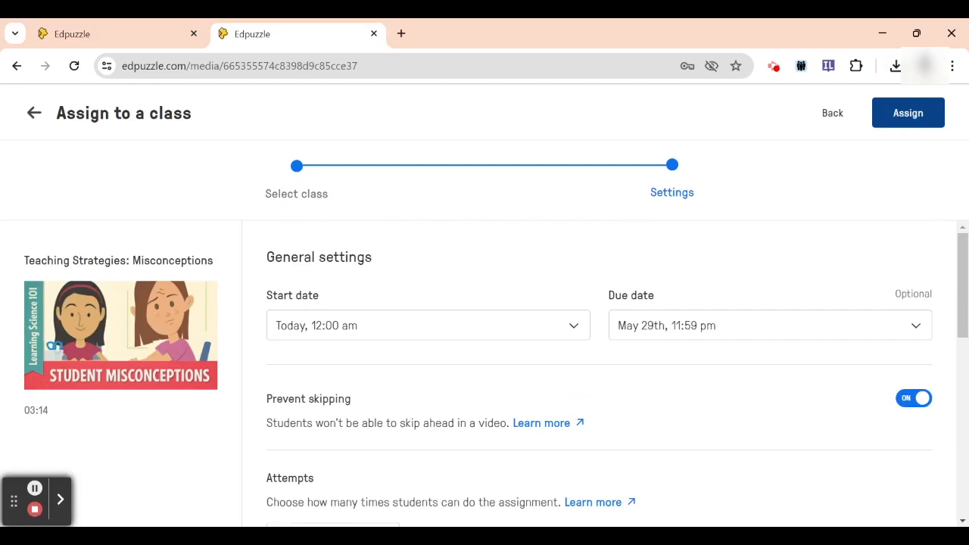
click(900, 115)
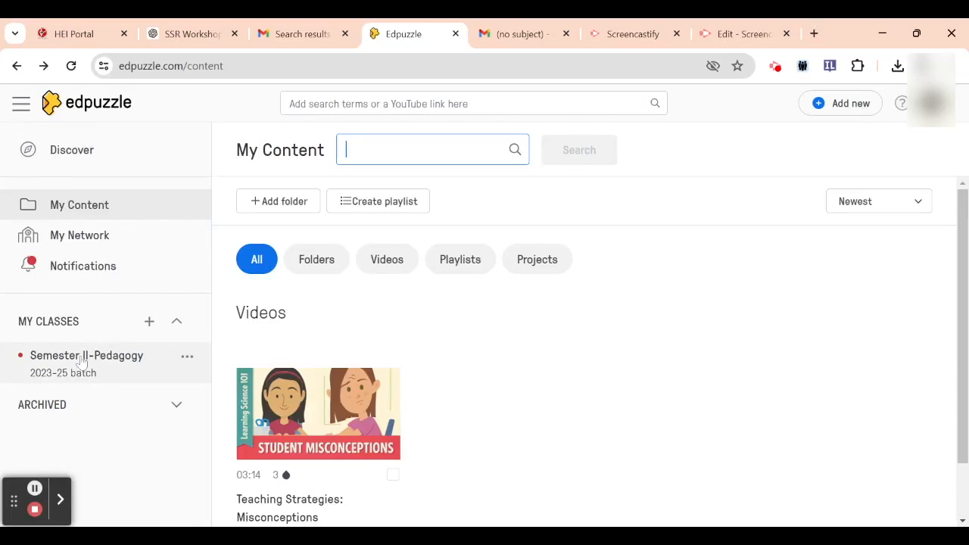
Open the Teaching Strategies: Misconceptions assignment in the Semester II-Pedagogy class and look over the students' progress
click(82, 361)
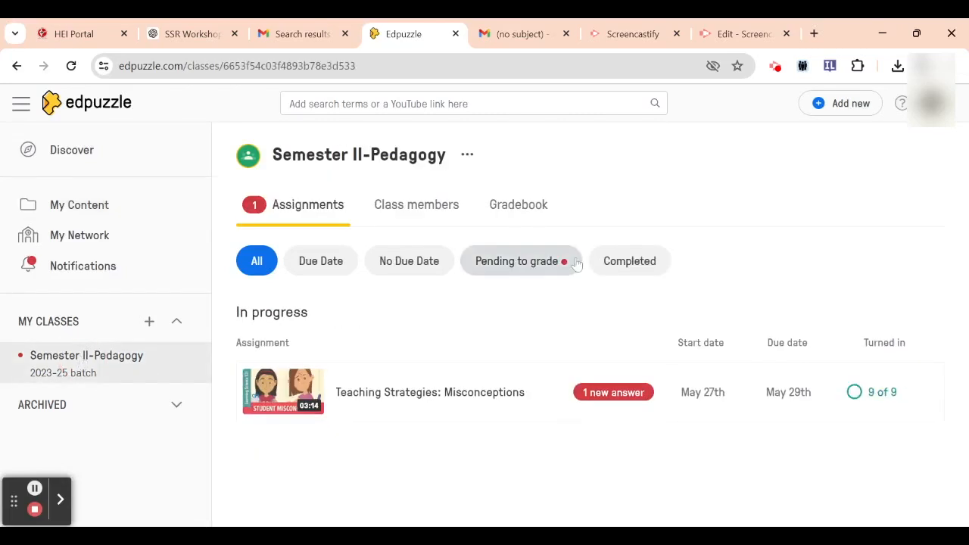
click(475, 393)
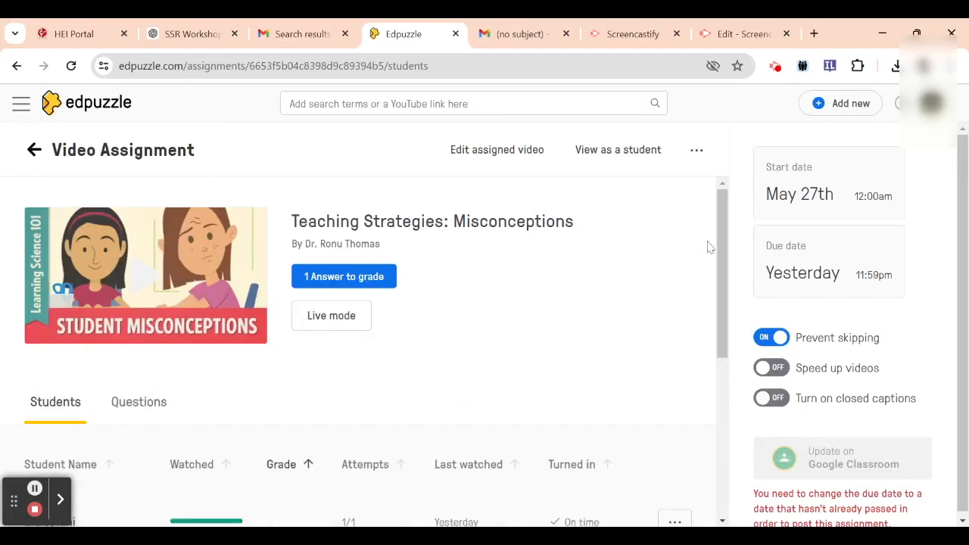
drag(725, 243, 723, 303)
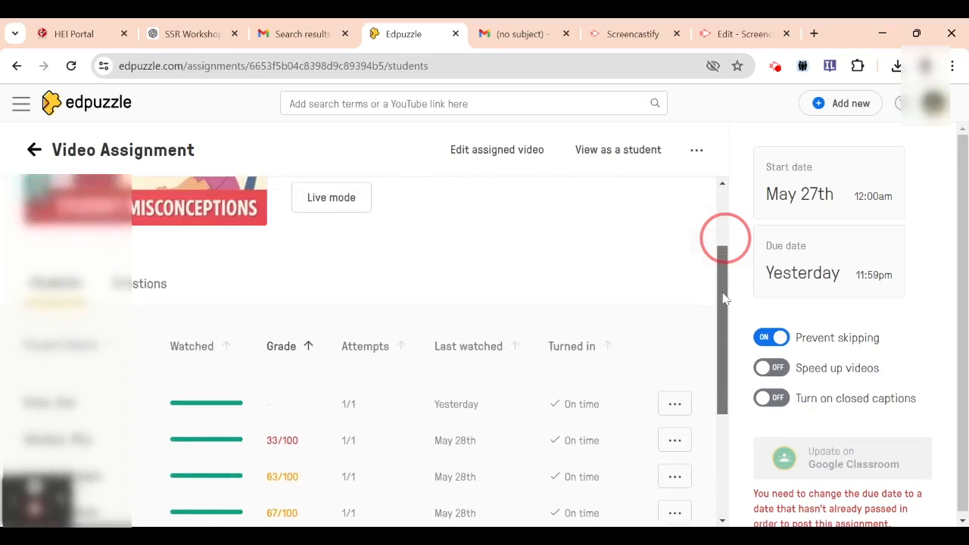
Open the ungraded student's progress page and mark the answer to "Write an example for misconception in science." correct with 100 of 100
click(258, 406)
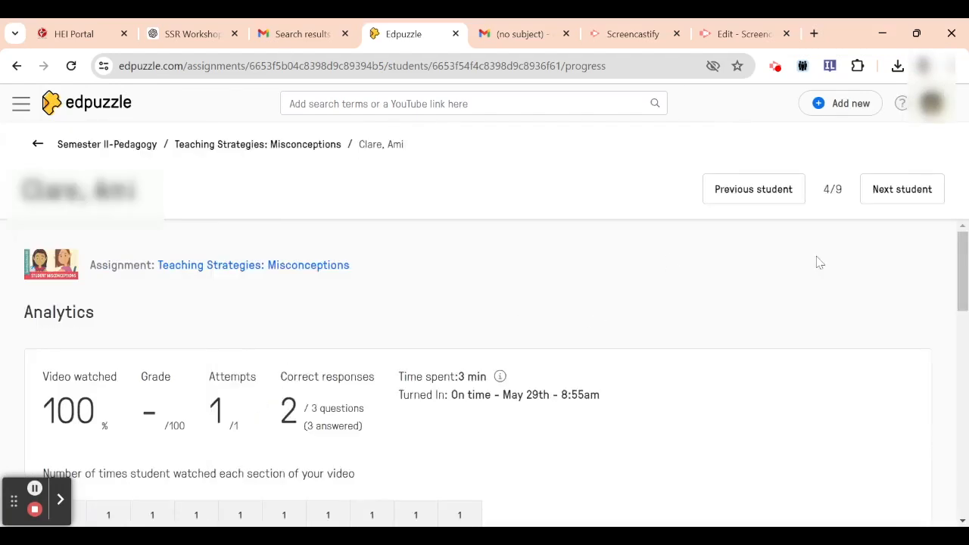
drag(966, 282, 963, 399)
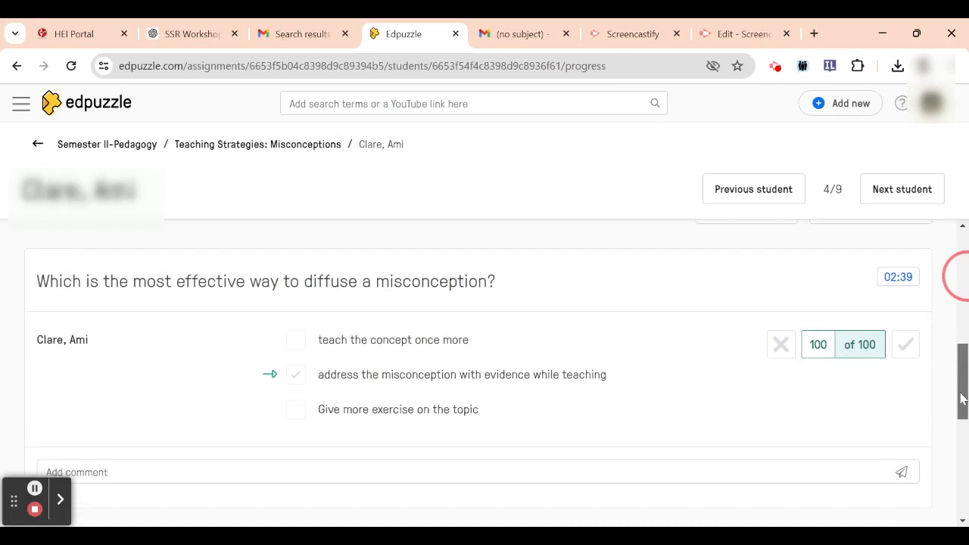
drag(962, 405, 962, 450)
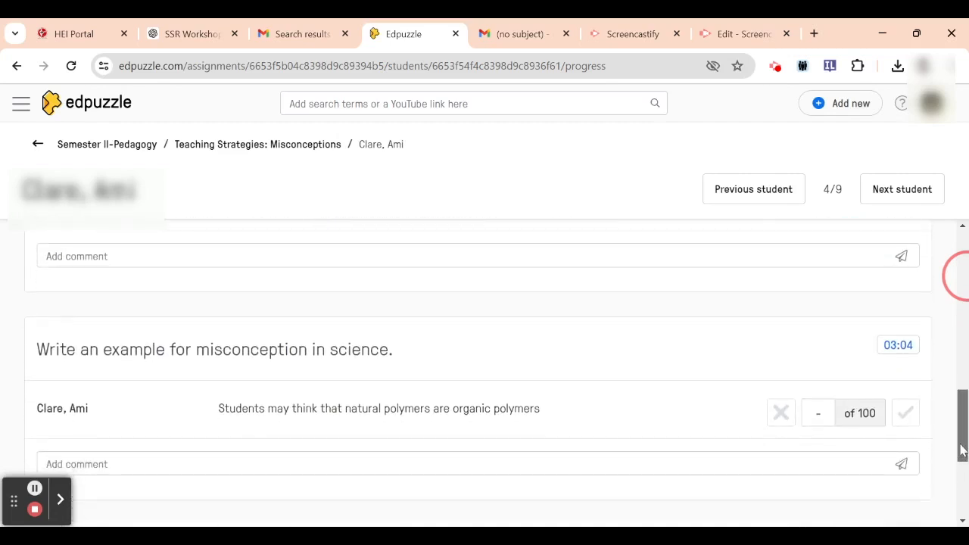
drag(961, 450, 961, 454)
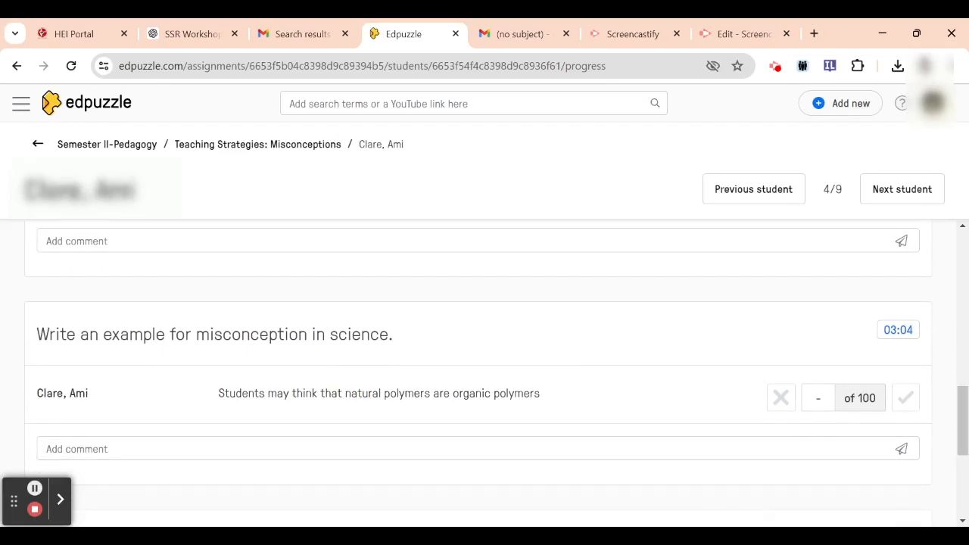
click(903, 401)
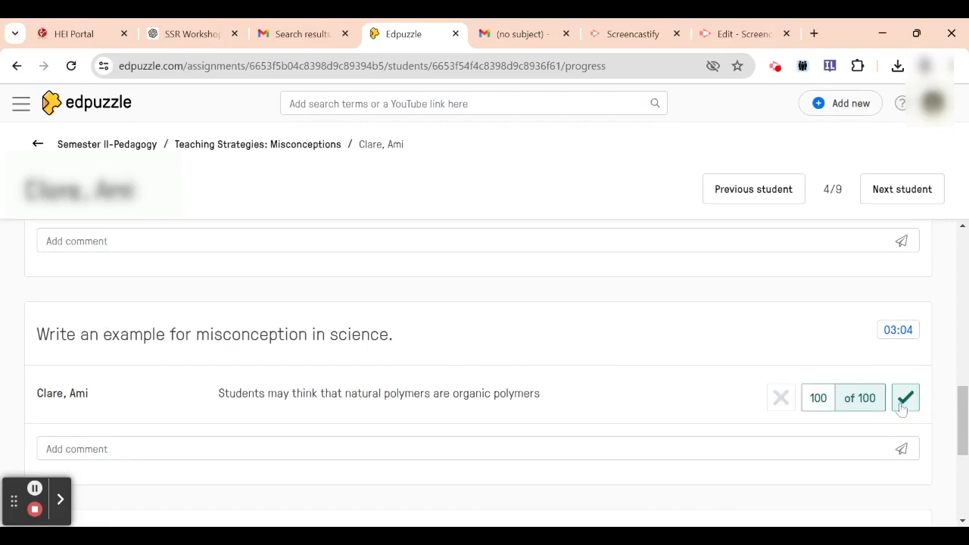
Check the graded student's analytics, review all grades in the assignment's student list, and examine the analytics of the student graded 33/100
drag(964, 412, 964, 257)
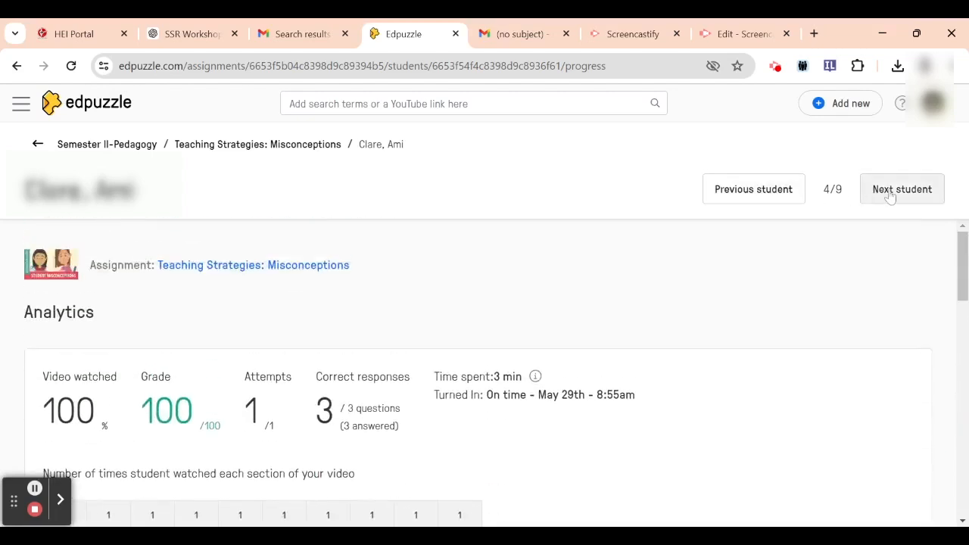
click(275, 150)
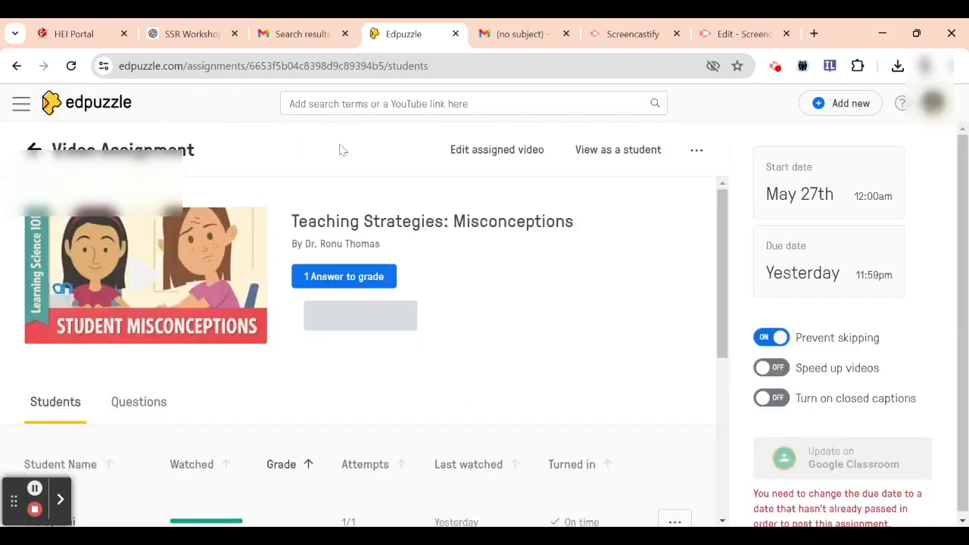
drag(723, 318, 723, 487)
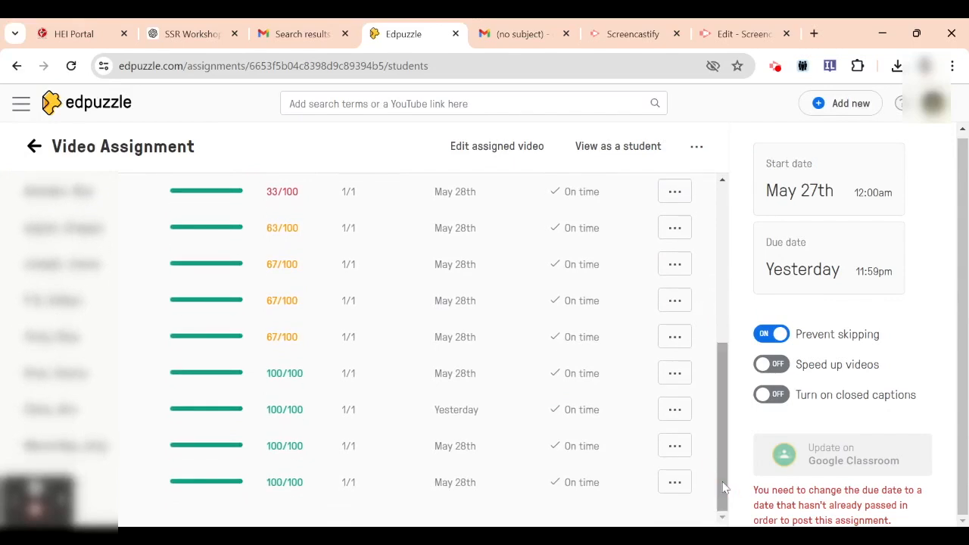
click(129, 309)
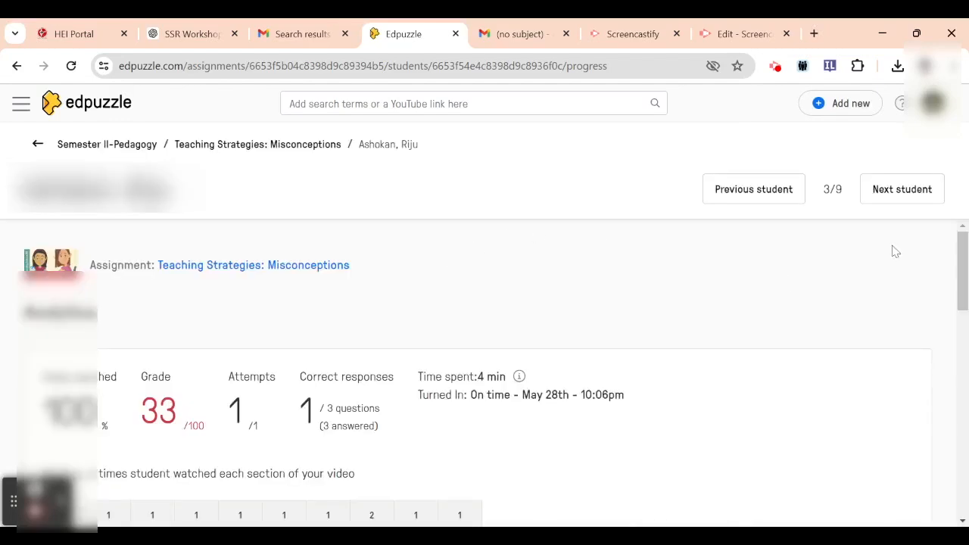
drag(958, 257, 966, 282)
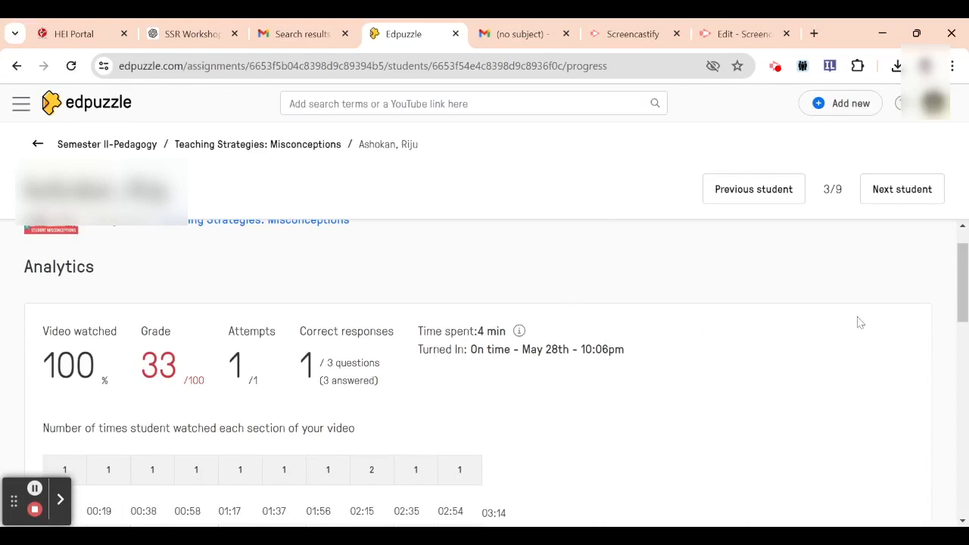
drag(963, 271, 966, 305)
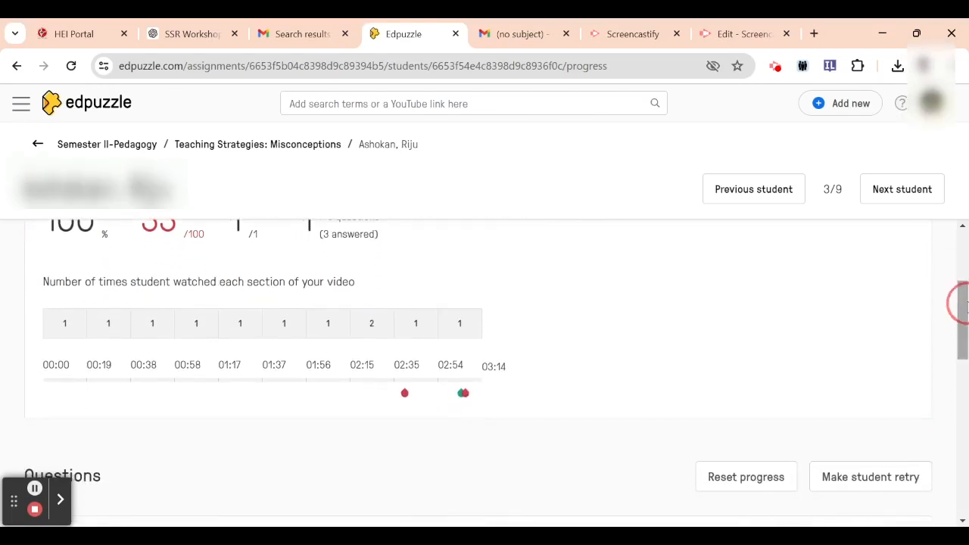